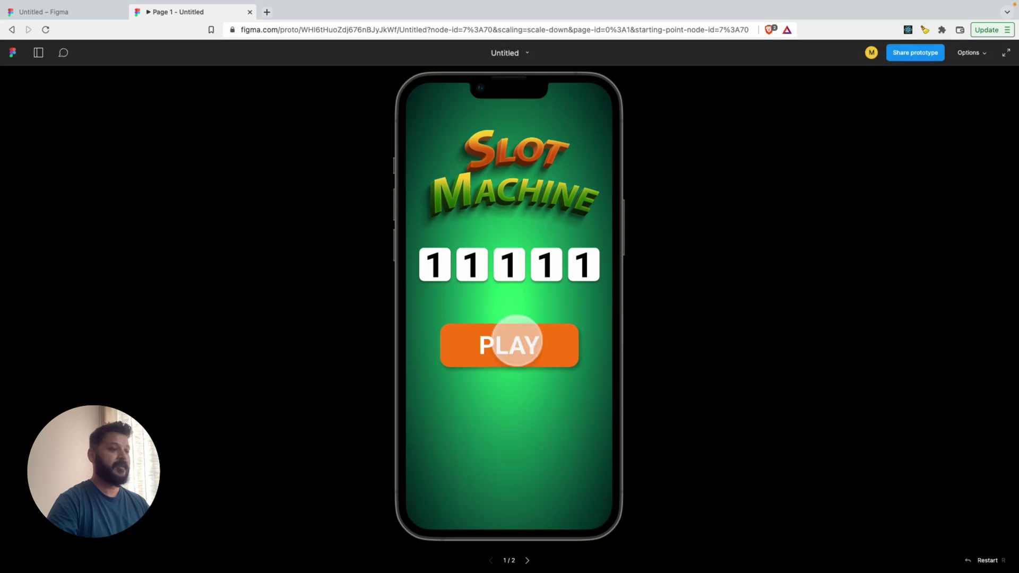
Spin the reels once in the preview, then select the iPhone frame and pick the Text tool
click(517, 341)
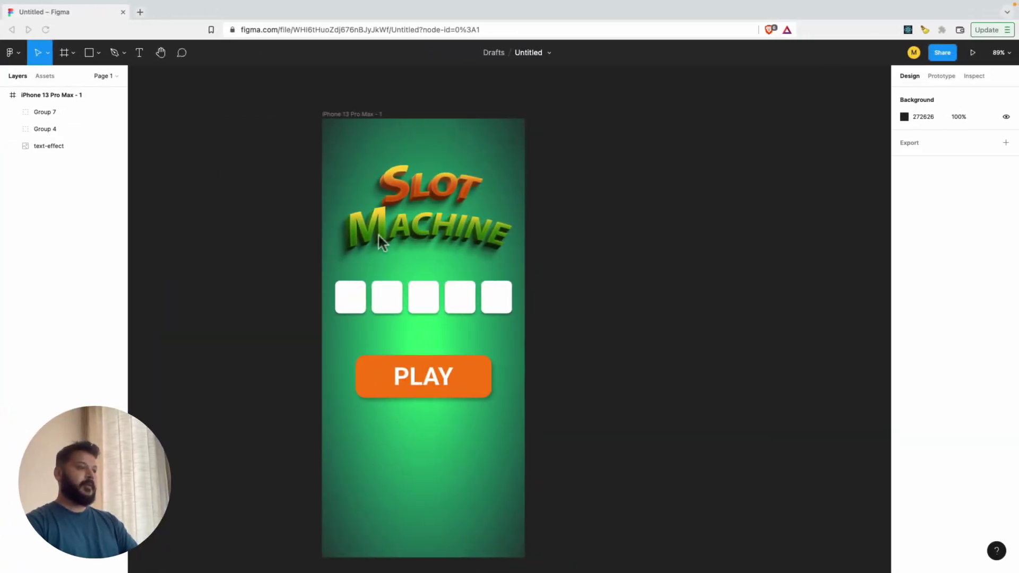
click(358, 115)
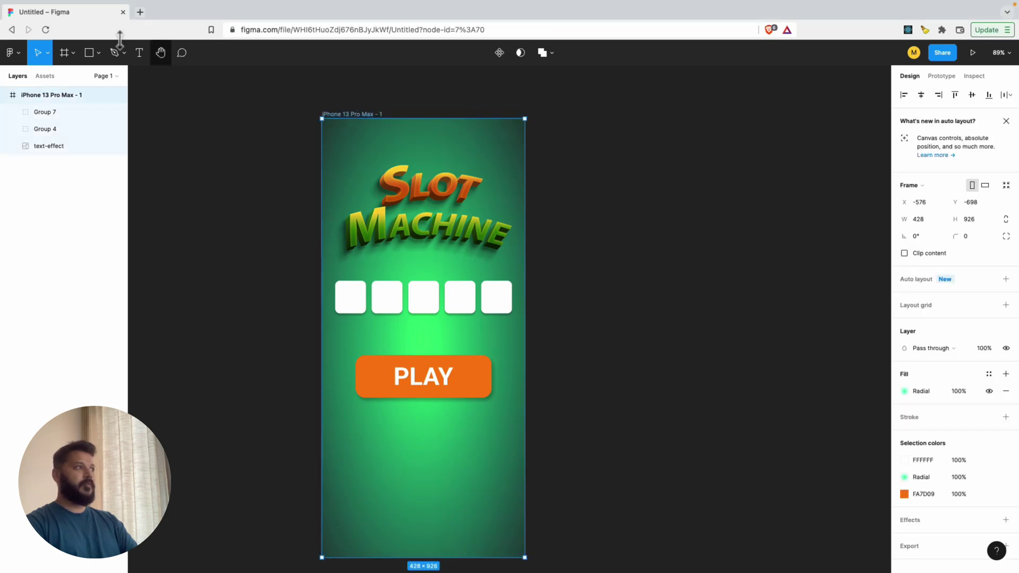
click(74, 53)
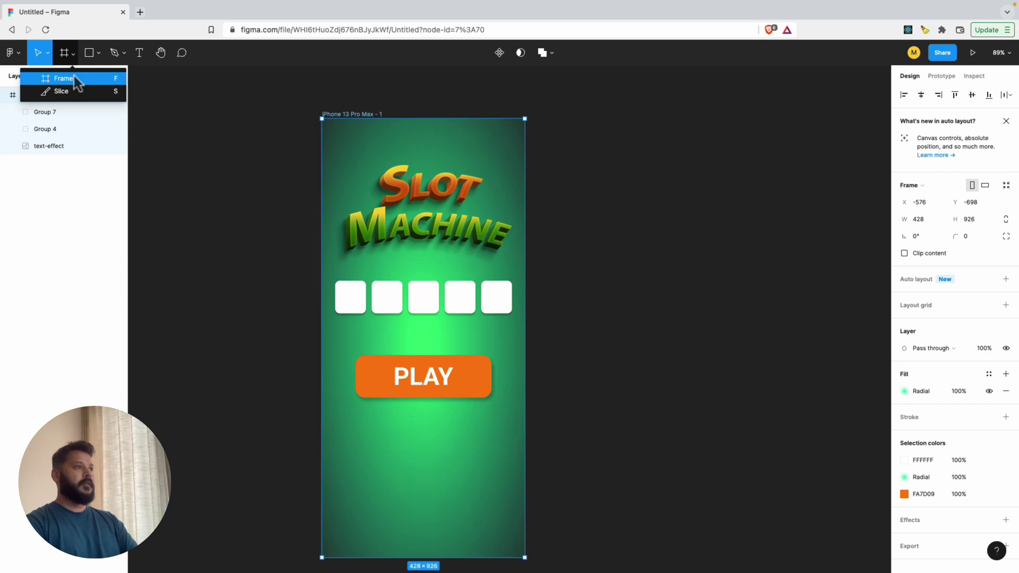
click(69, 79)
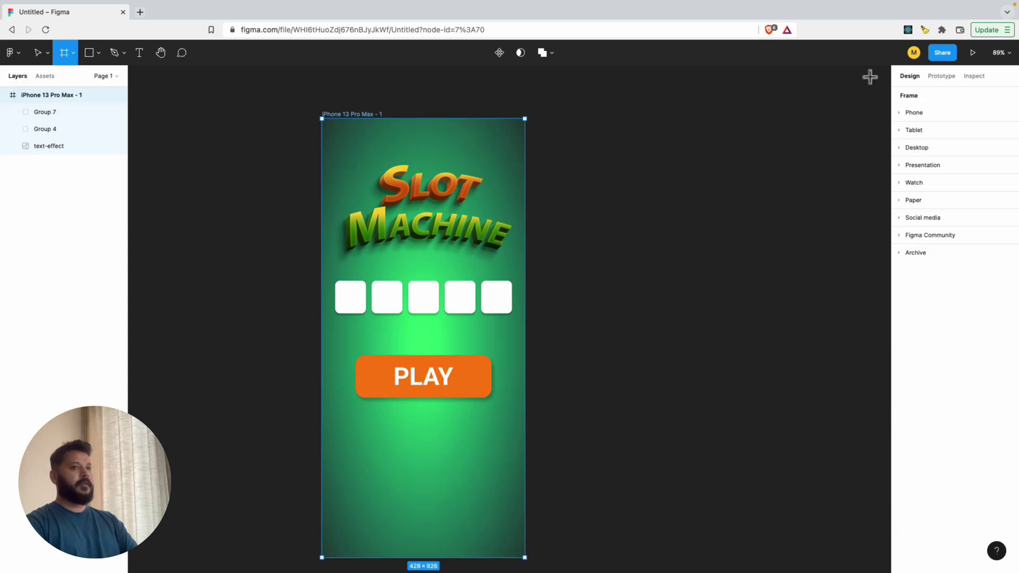
click(138, 53)
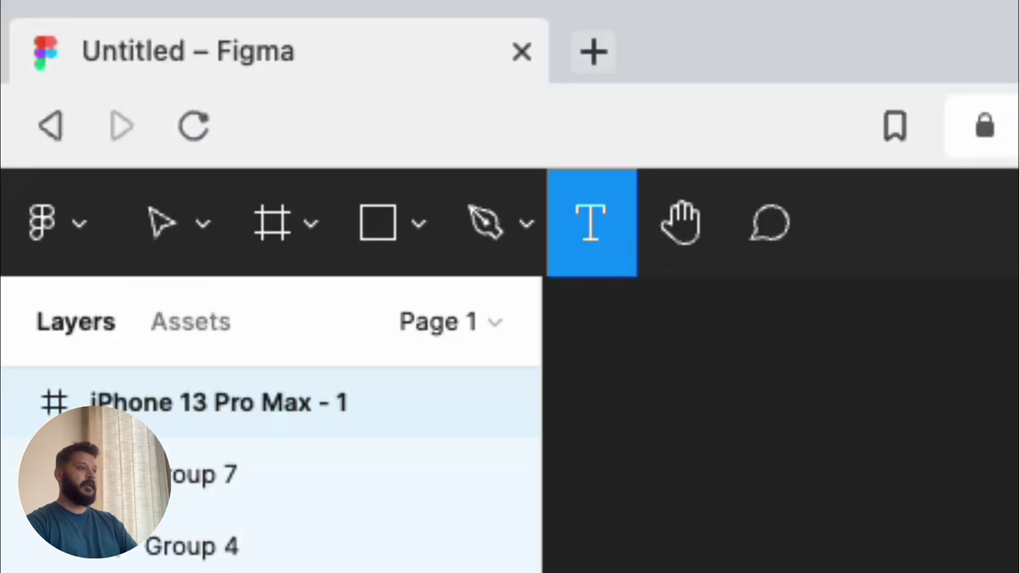
Add a '1' text in the first reel box, centre it, and resume editing after it
click(346, 298)
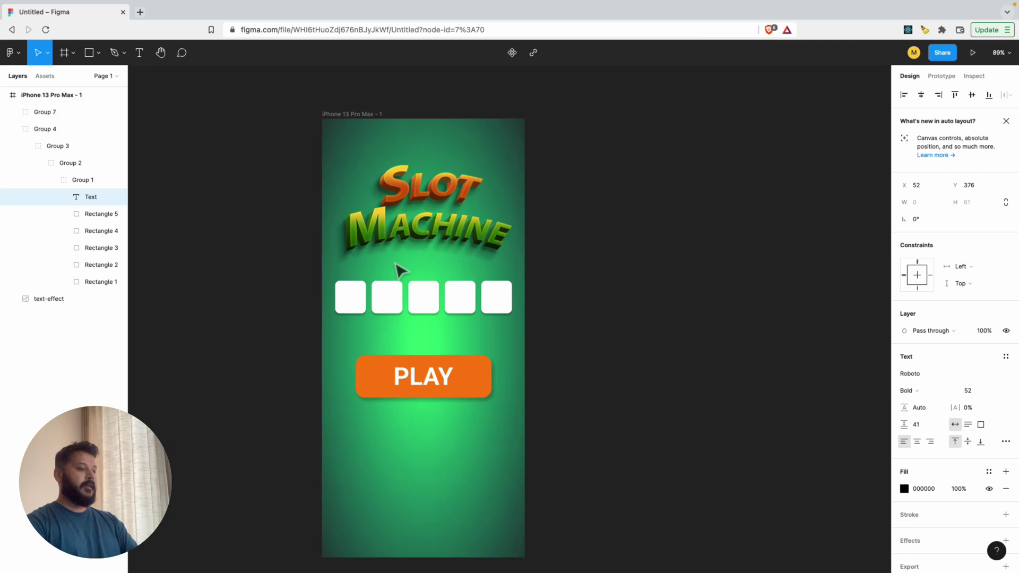
text(1)
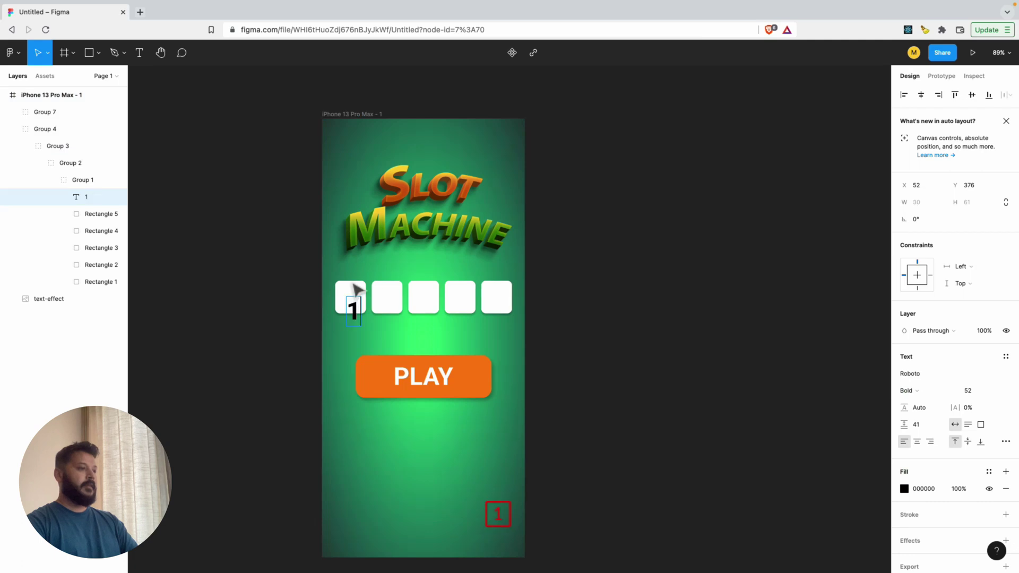
key(Escape)
key(shift+Up)
key(shift+Up)
key(shift+Up)
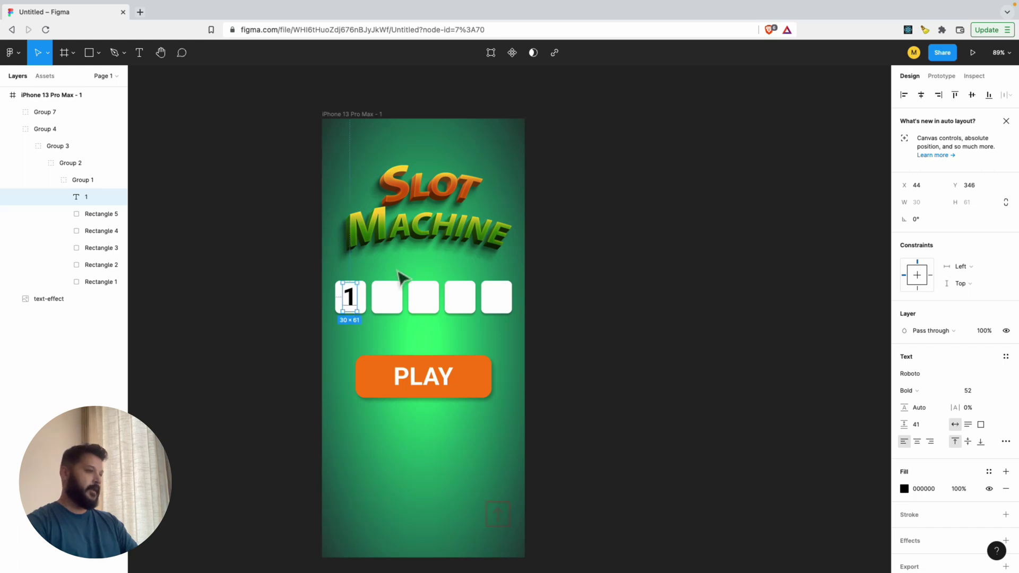
scroll(393, 272, up, 5)
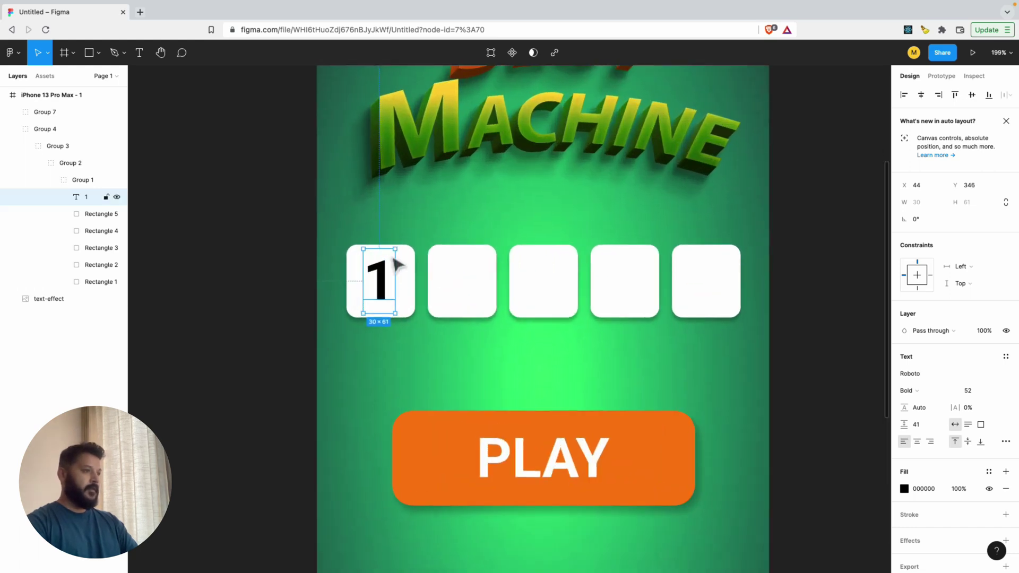
key(Right)
key(Right)
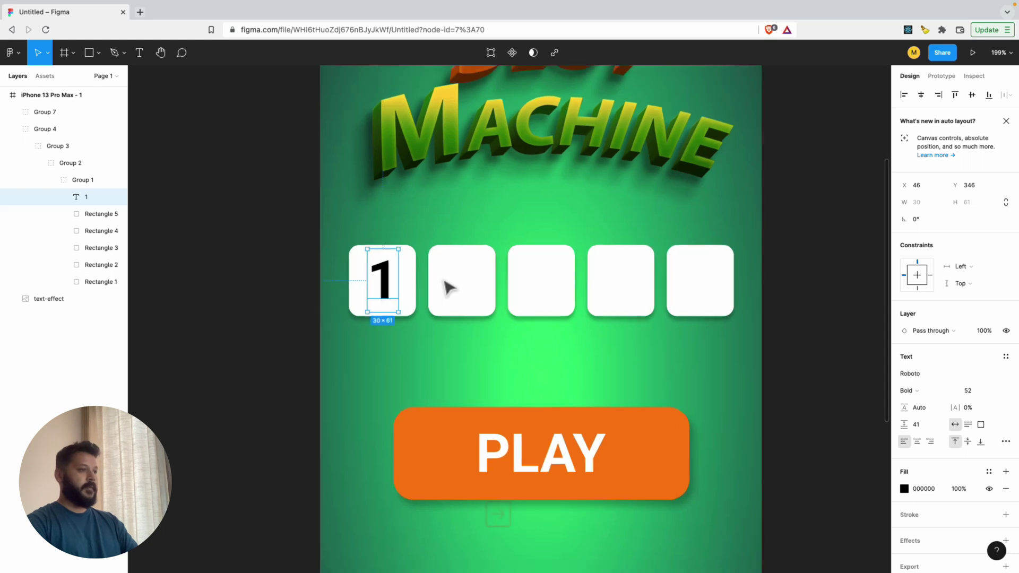
key(shift+1)
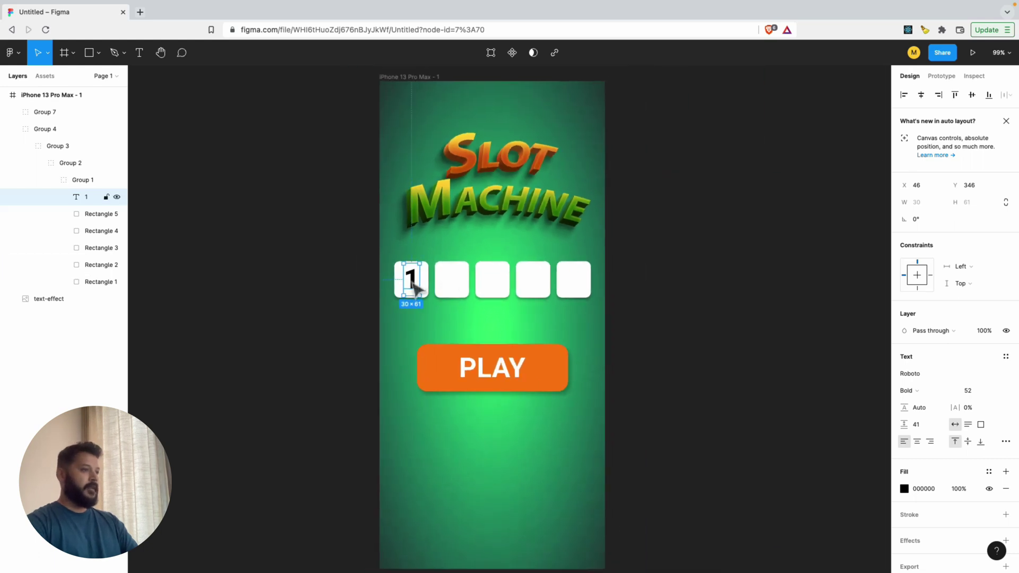
double_click(413, 282)
click(413, 281)
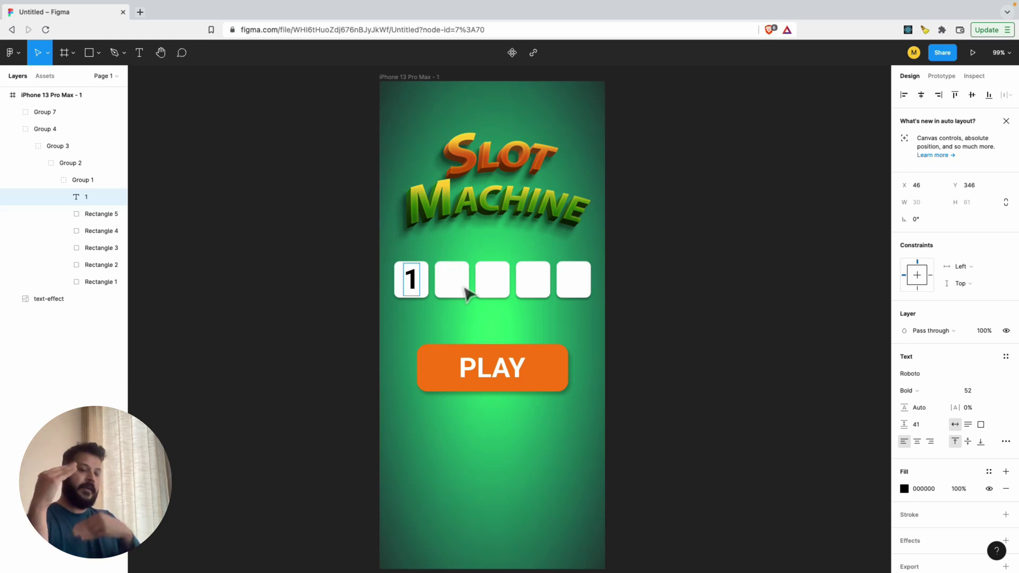
Add digits 2 through 9 and 0 on separate lines below the 1
key(Return)
text(2)
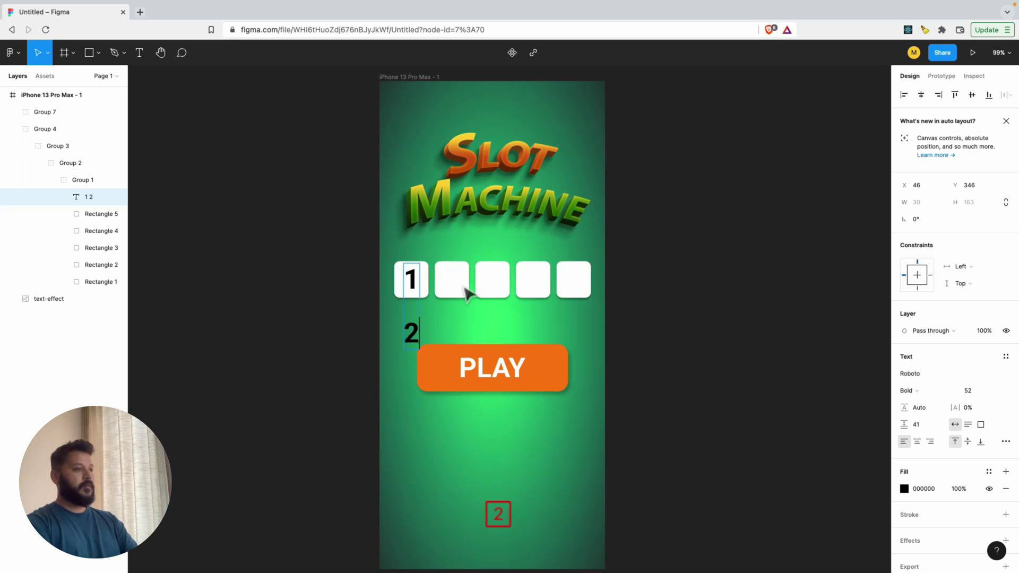
key(Return)
text(3)
key(Return)
text(4)
key(Return)
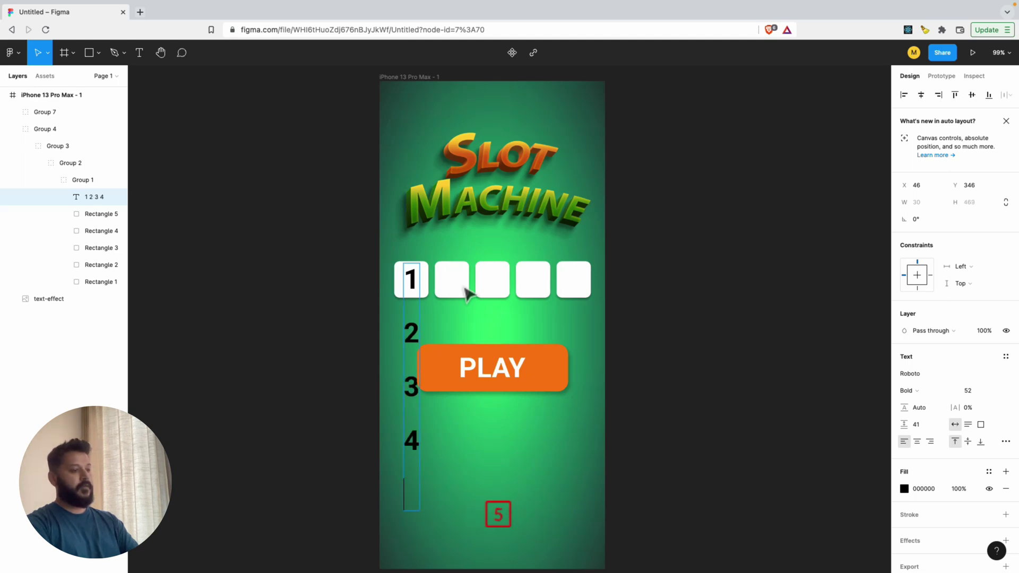
text(5)
key(Return)
text(6)
key(Return)
text(7)
key(Return)
text(8)
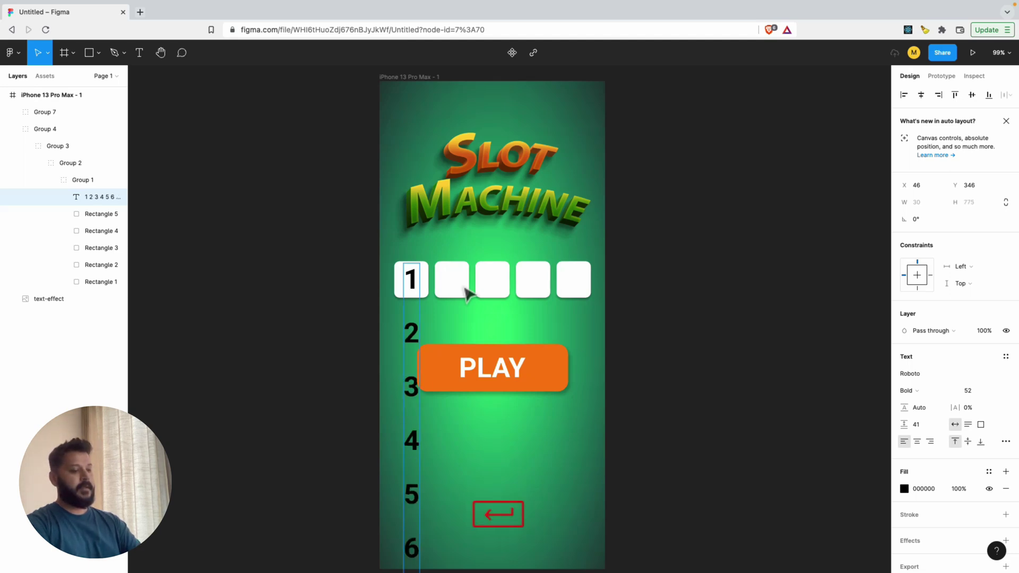
key(Return)
text(9)
key(Return)
text(0)
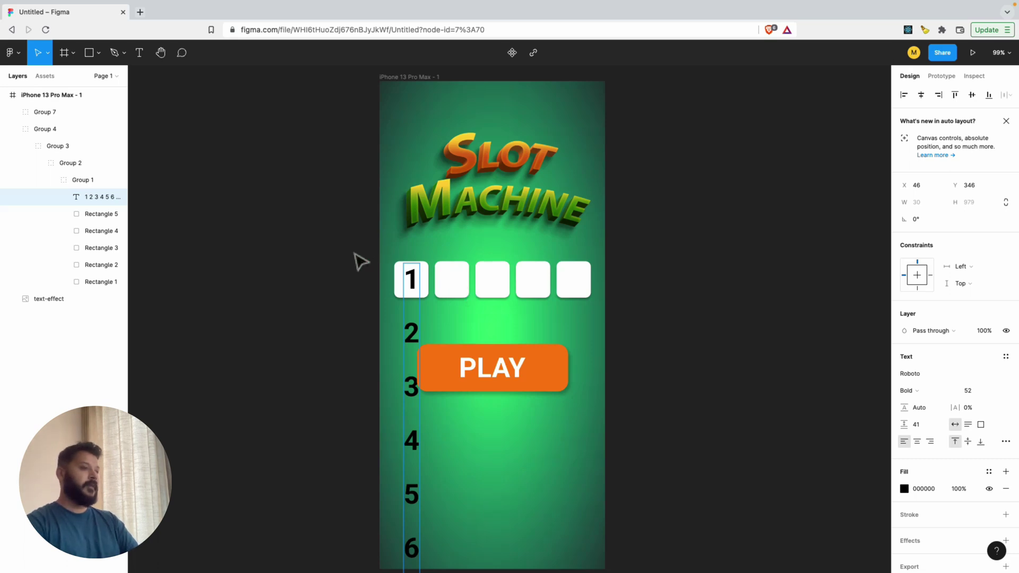
Repeat the digits 1 to 9 on new lines below the 0 and finish editing
scroll(357, 262, down, 2)
scroll(357, 261, down, 5)
scroll(357, 261, up, 2)
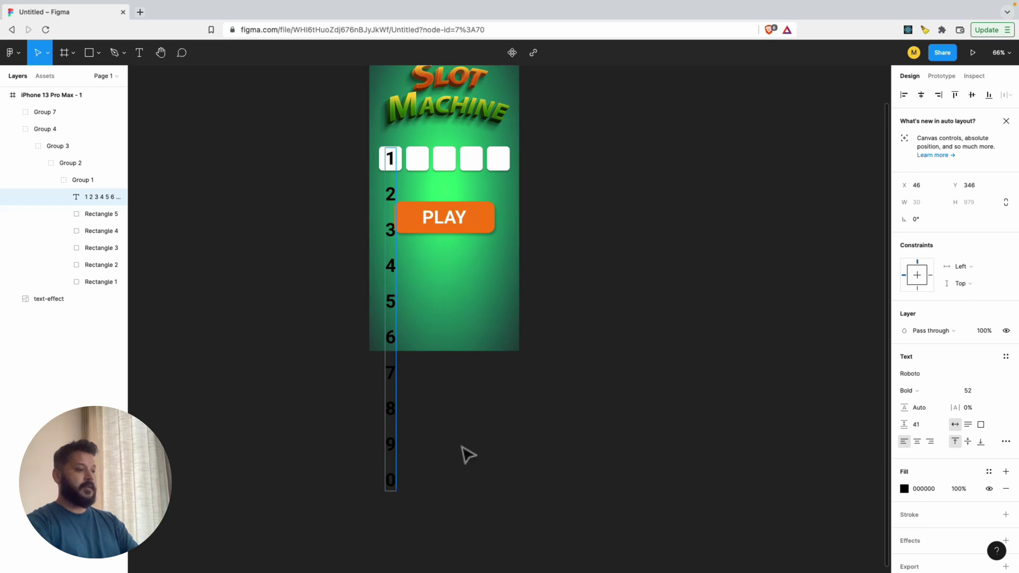
key(Return)
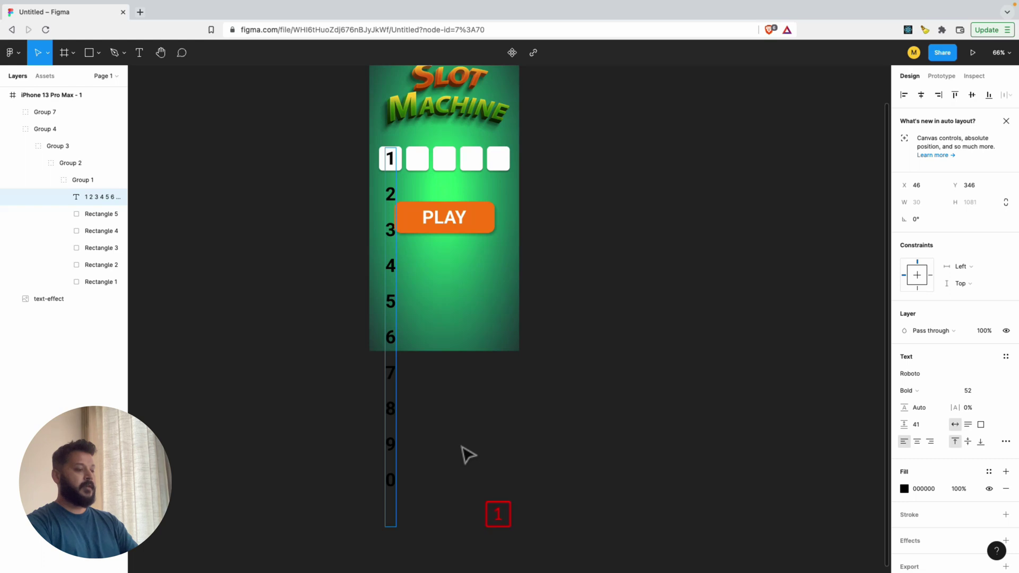
text(1 2 3 4 5 6 7 8 9)
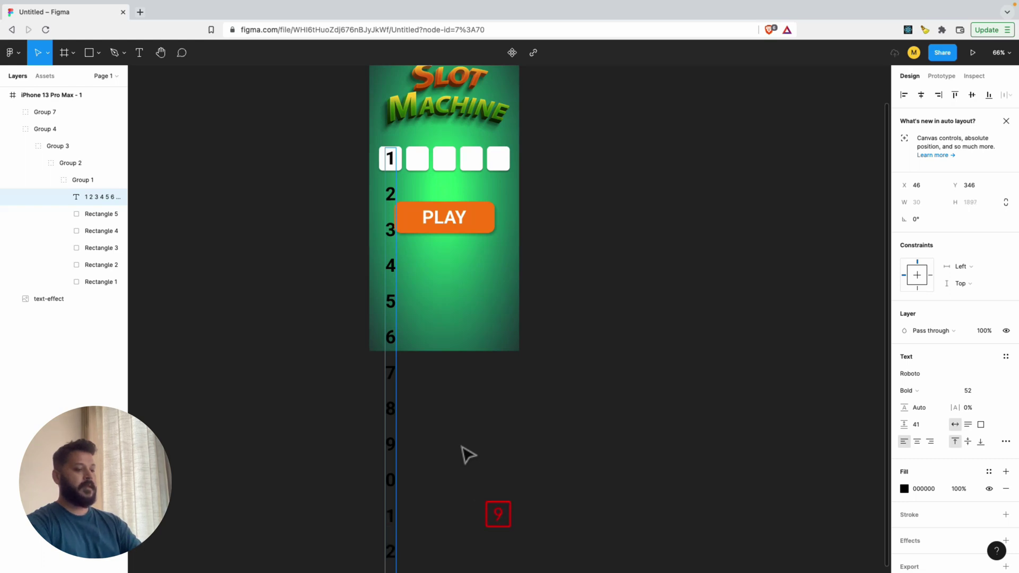
key(Escape)
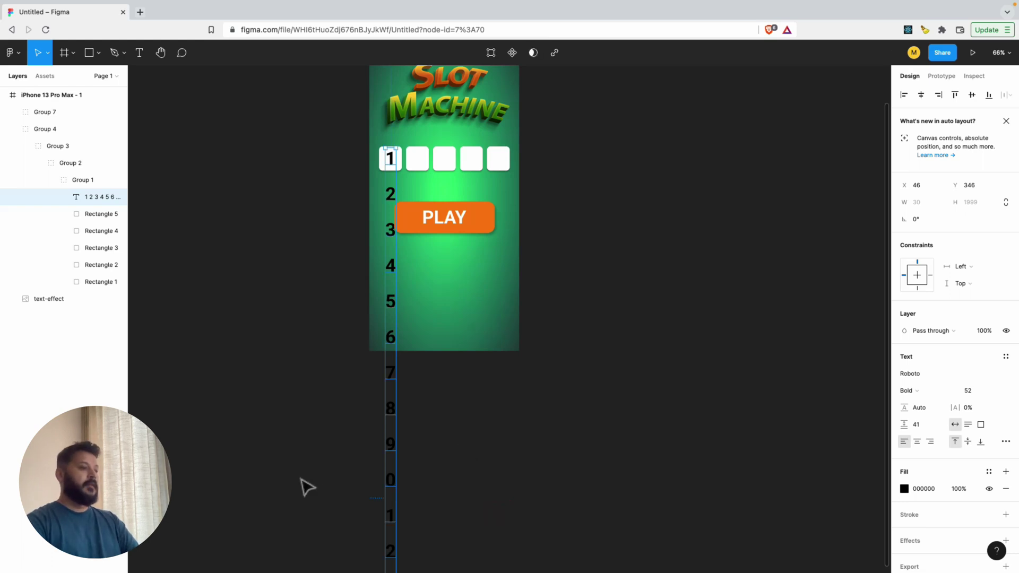
Move the digit column up to Y −570 so its 0 sits in the first reel box
scroll(306, 488, down, 5)
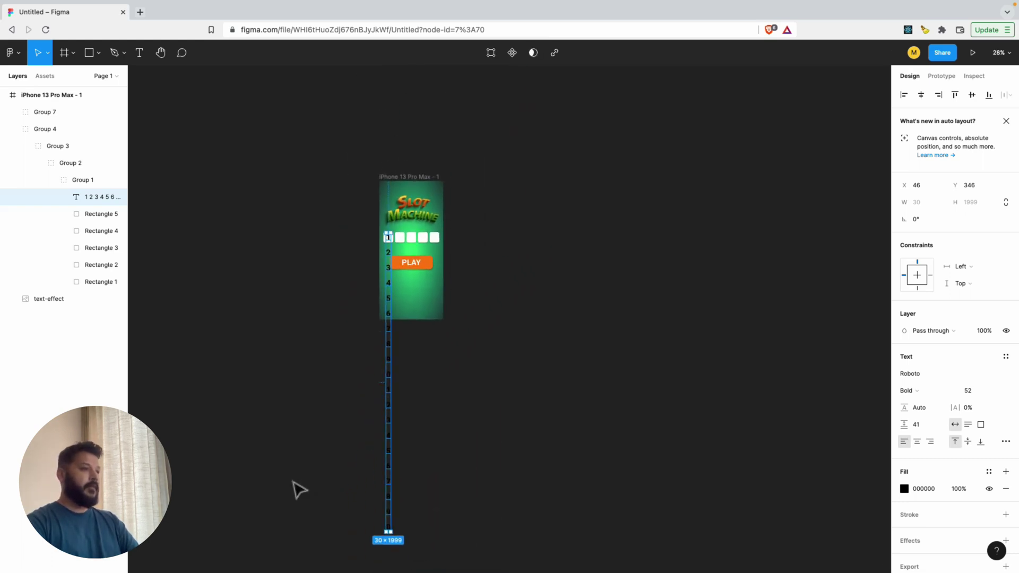
scroll(300, 490, down, 1)
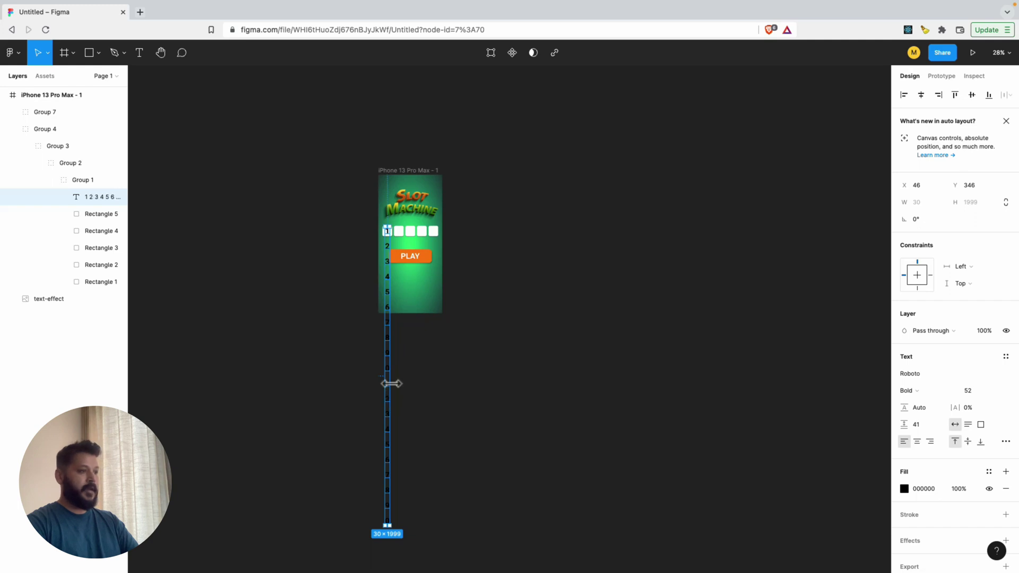
scroll(403, 380, up, 3)
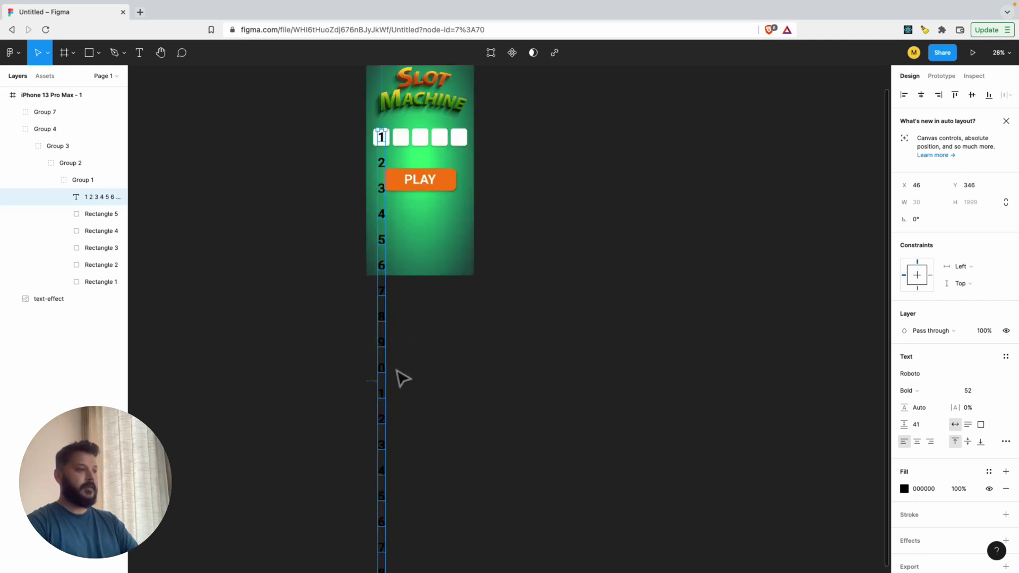
scroll(403, 380, up, 3)
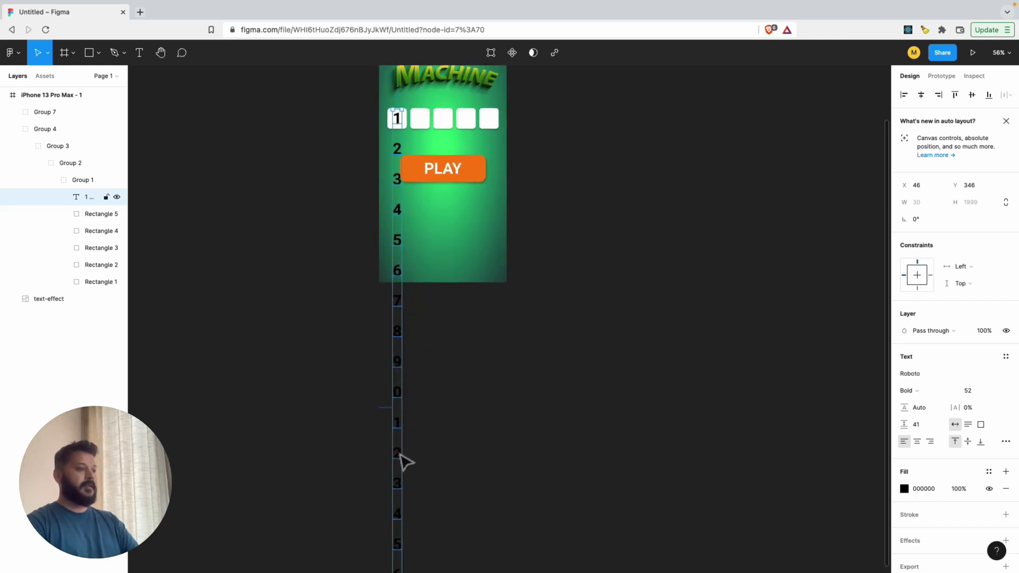
drag(401, 456, 402, 188)
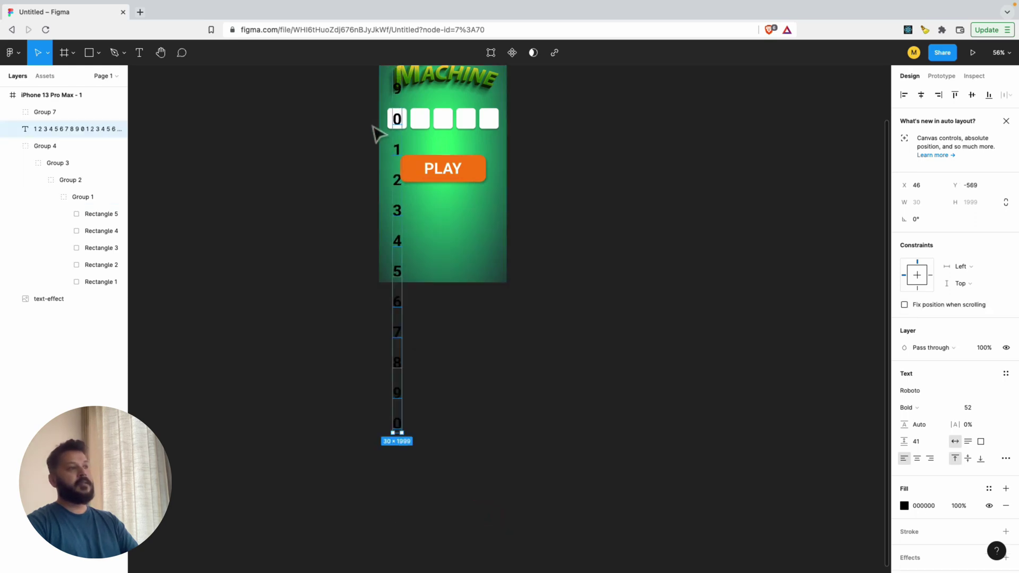
scroll(393, 180, up, 3)
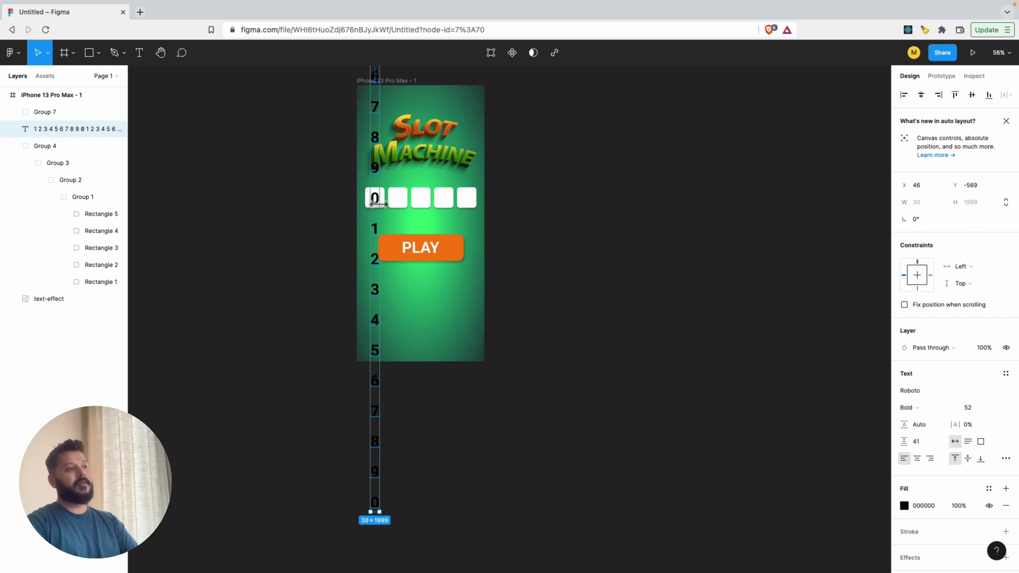
scroll(382, 180, up, 2)
scroll(382, 181, up, 4)
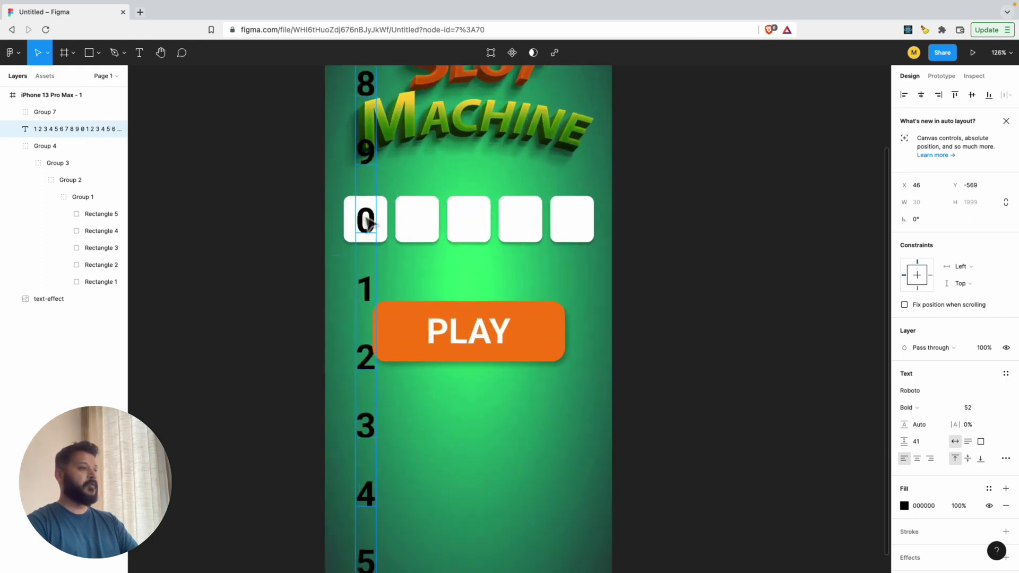
key(Left)
key(Up)
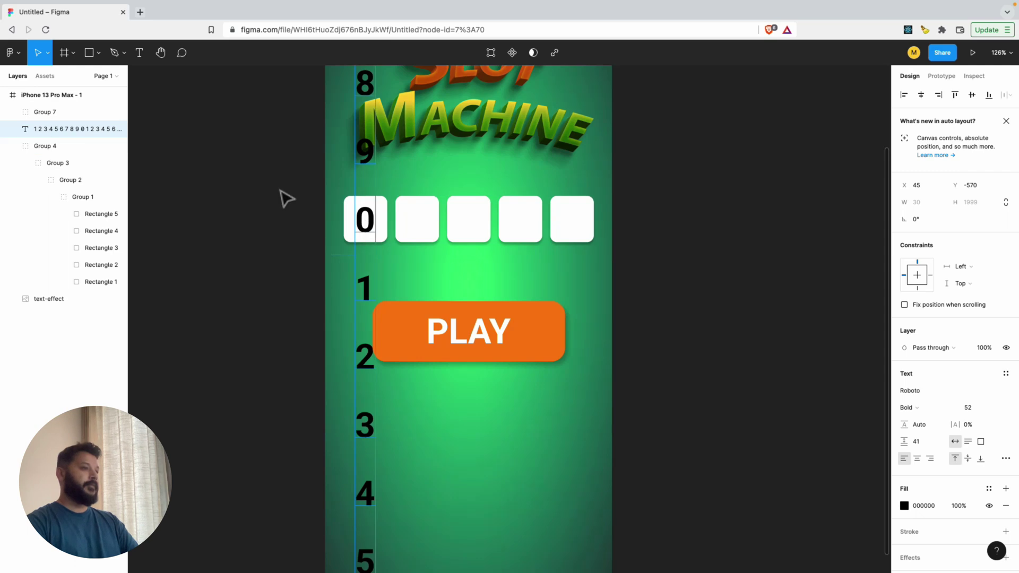
scroll(285, 199, down, 3)
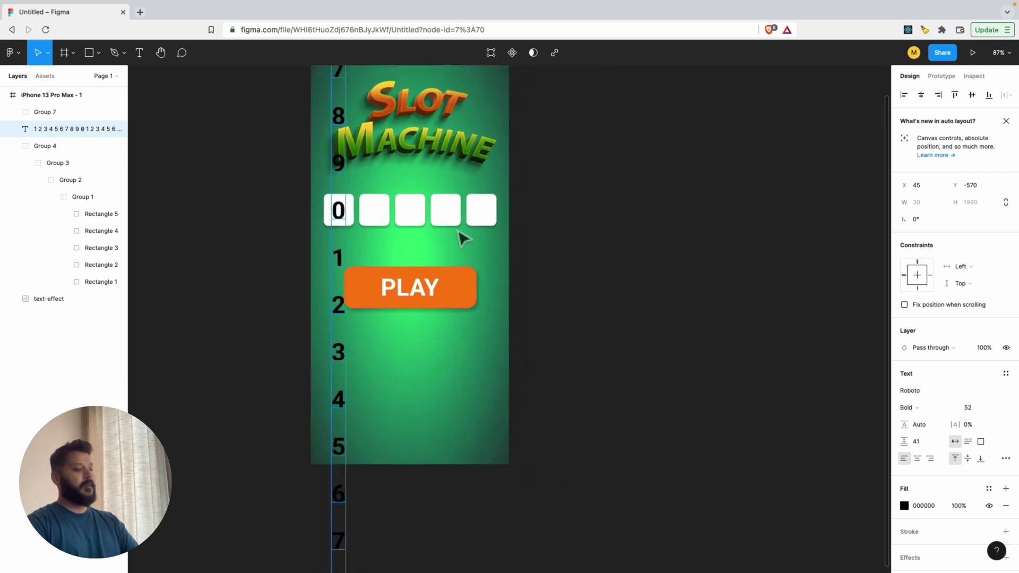
Duplicate the digit column and move the copy straight across over the second box
key(super+d)
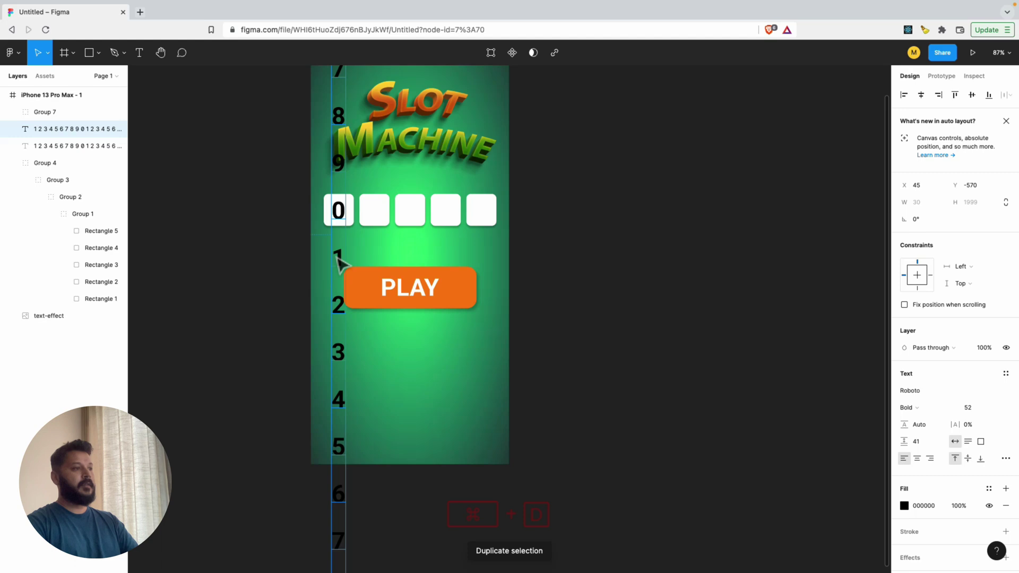
key(shift)
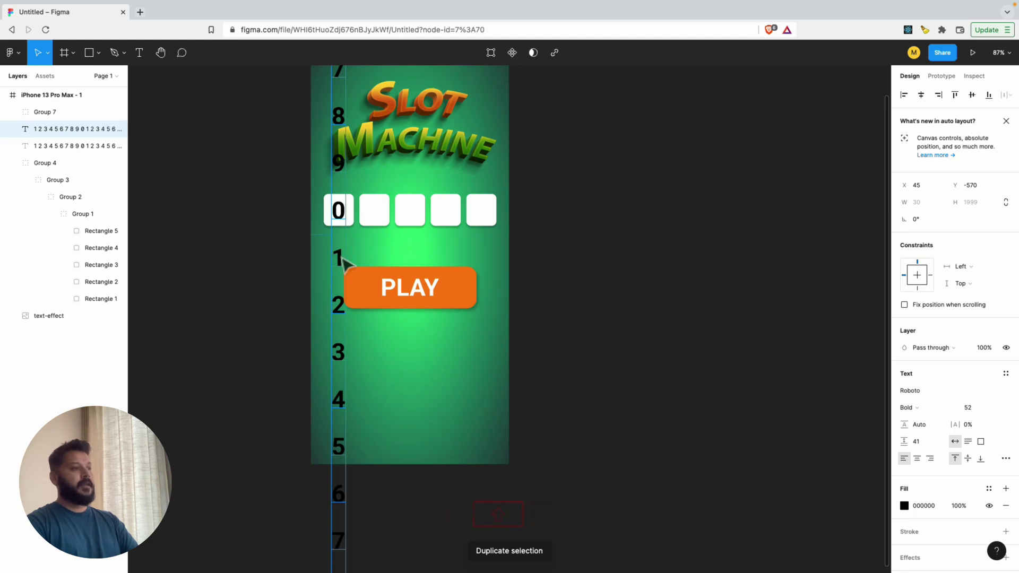
drag(342, 260, 379, 259)
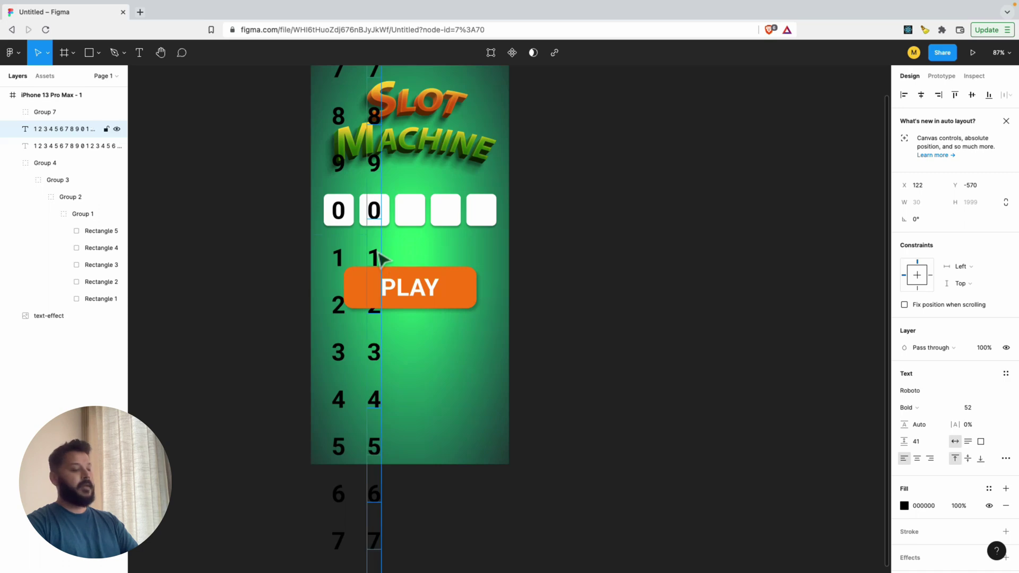
key(super)
Add three more digit column copies over the third, fourth and fifth boxes
key(super+d)
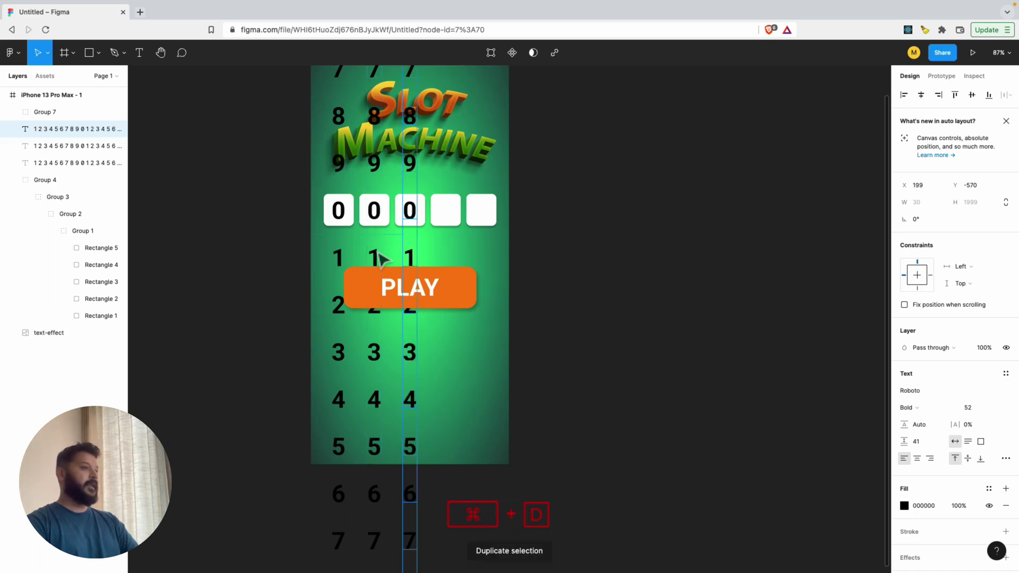
key(super+d)
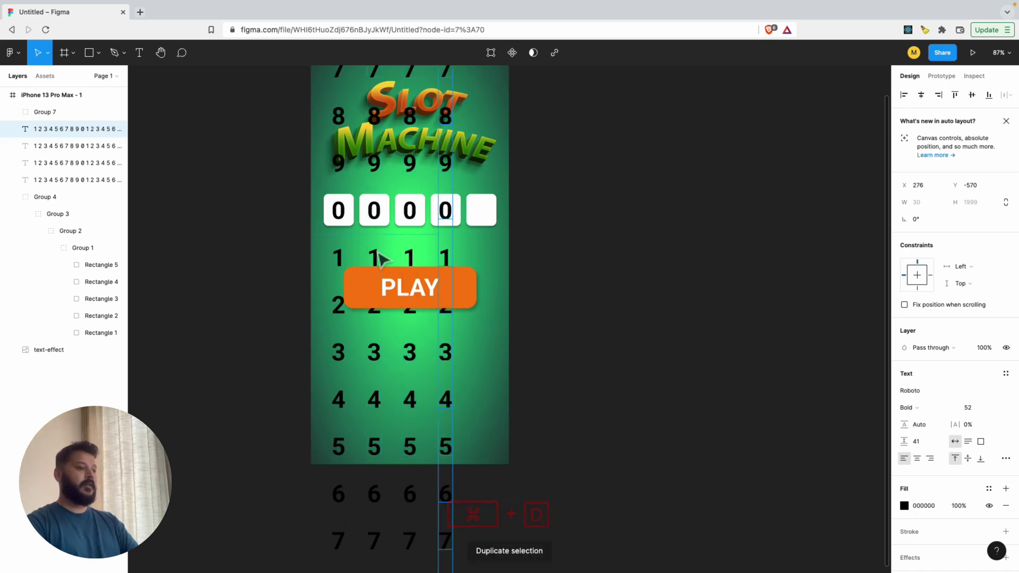
key(super+d)
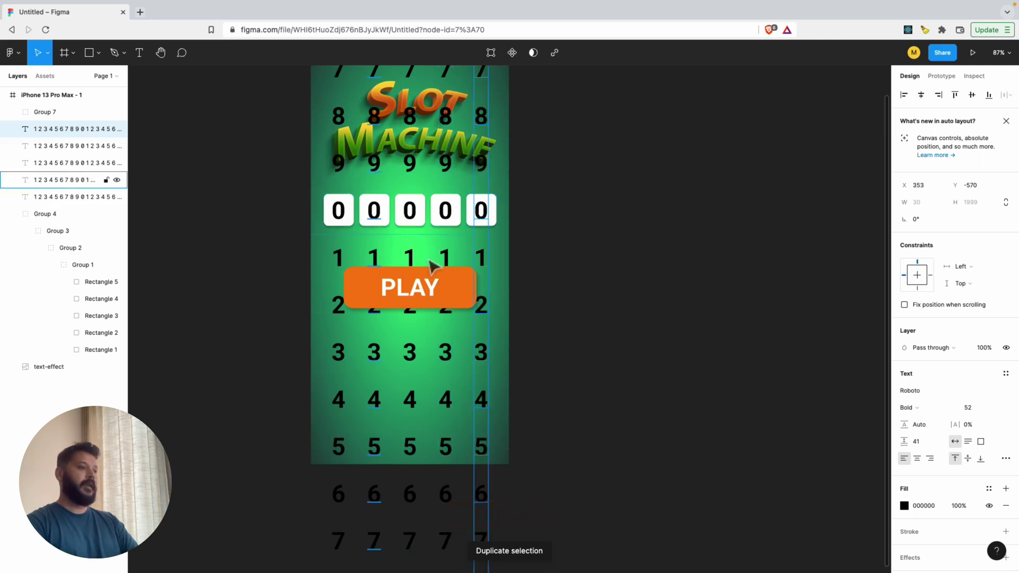
scroll(550, 419, down, 5)
scroll(550, 419, left, 1)
scroll(555, 420, down, 2)
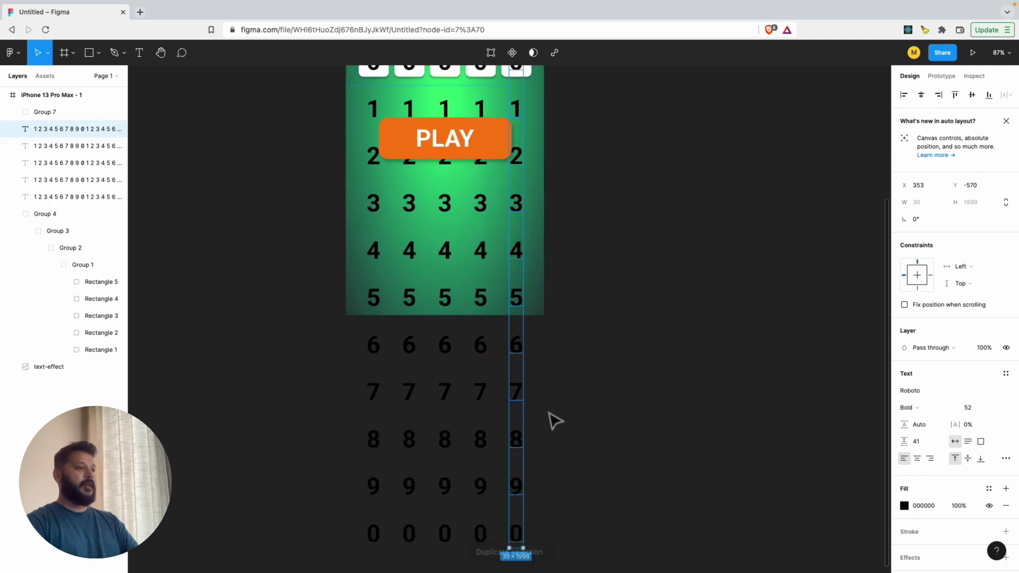
scroll(556, 421, down, 3)
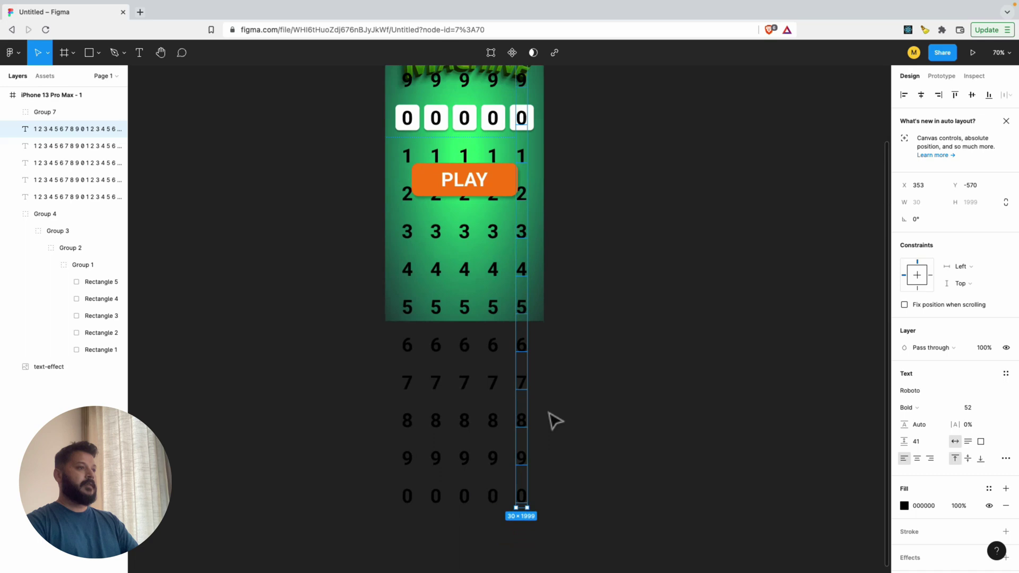
Group the five digit columns and convert the selection into Frame 1
click(576, 390)
drag(570, 381, 371, 524)
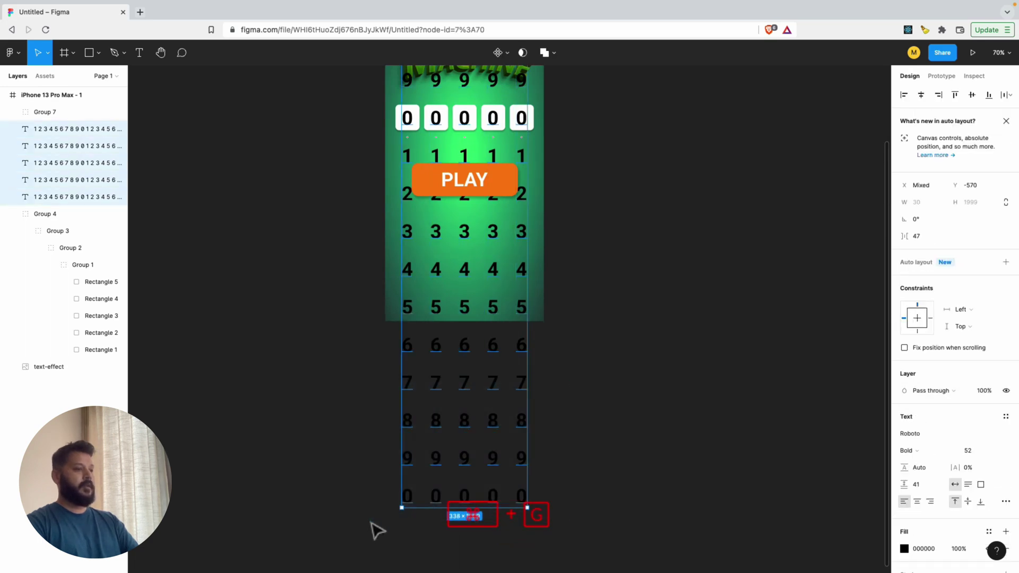
key(super+g)
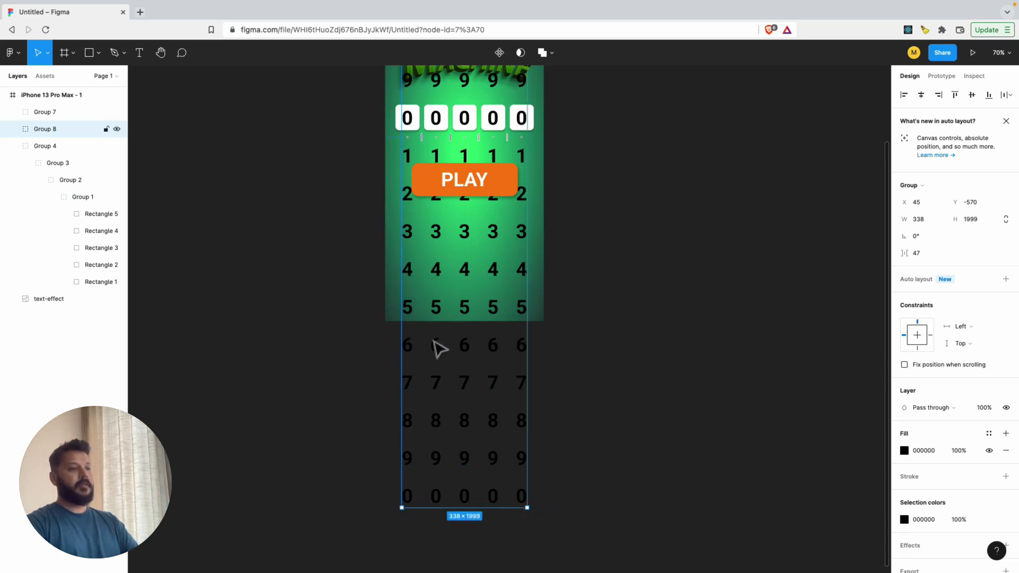
right_click(433, 340)
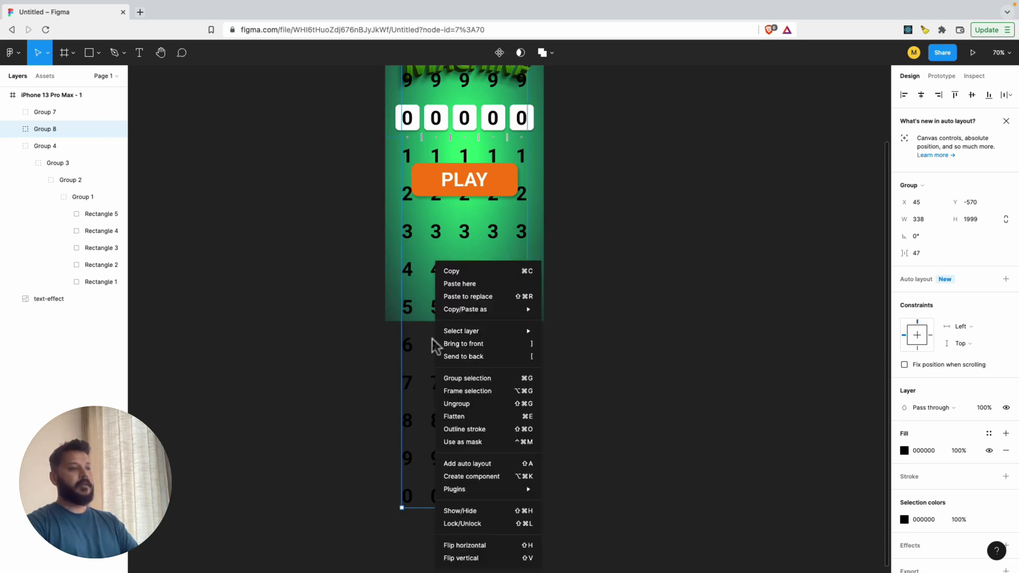
click(478, 391)
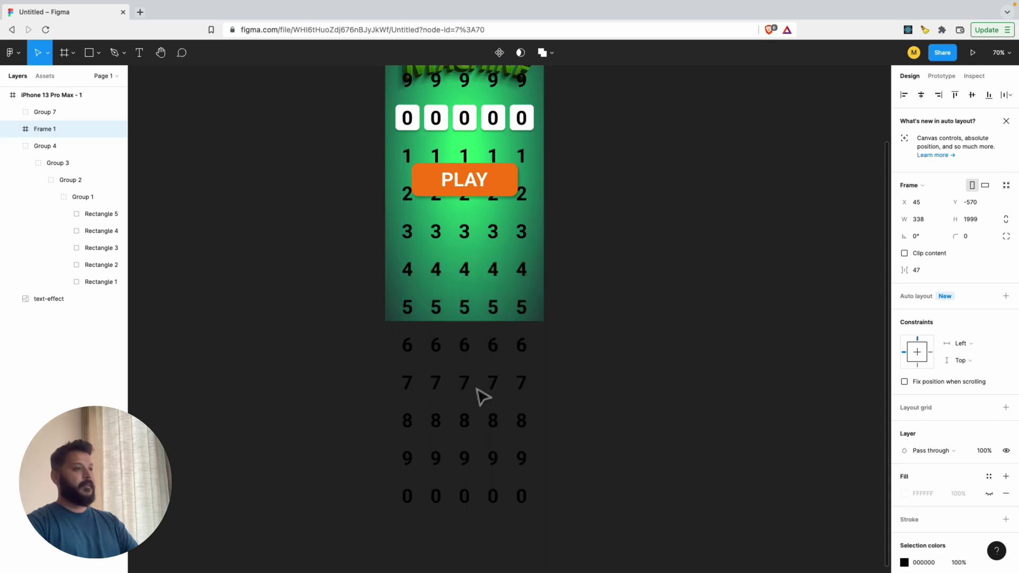
scroll(550, 273, up, 2)
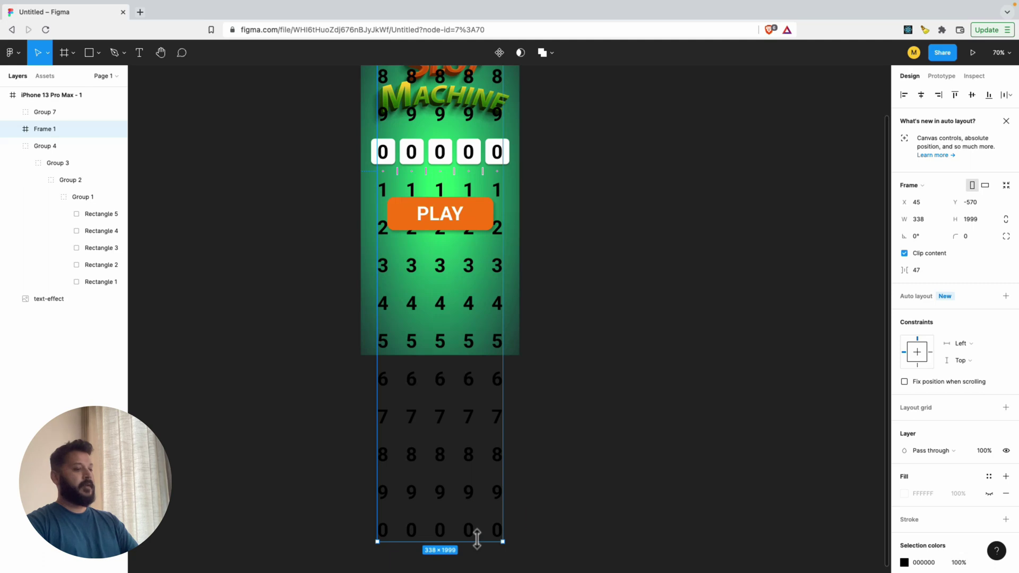
Trim Frame 1's bottom edge up to the bottom of the slot boxes, leaving the digits in place
key(super)
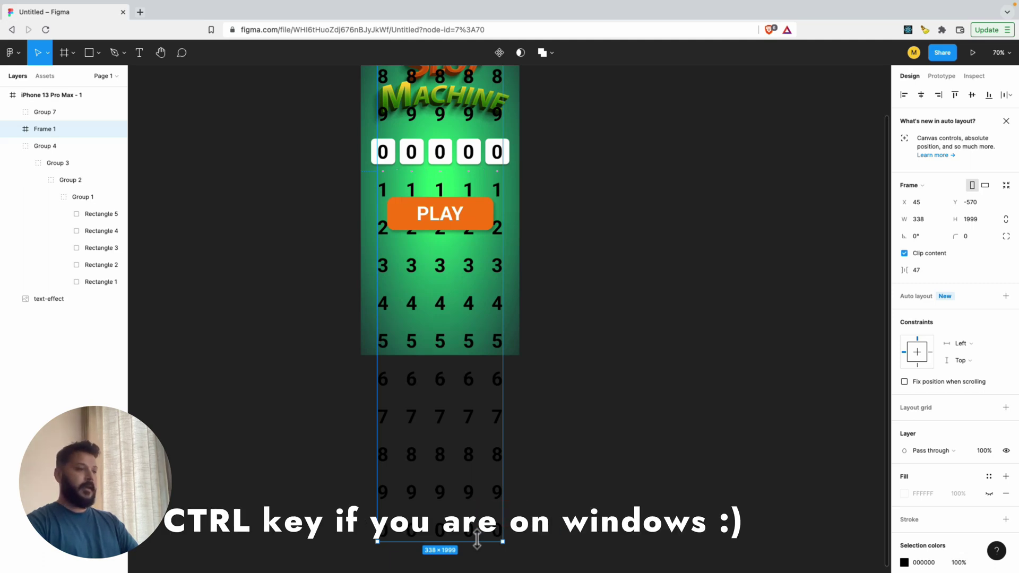
drag(478, 541, 501, 170)
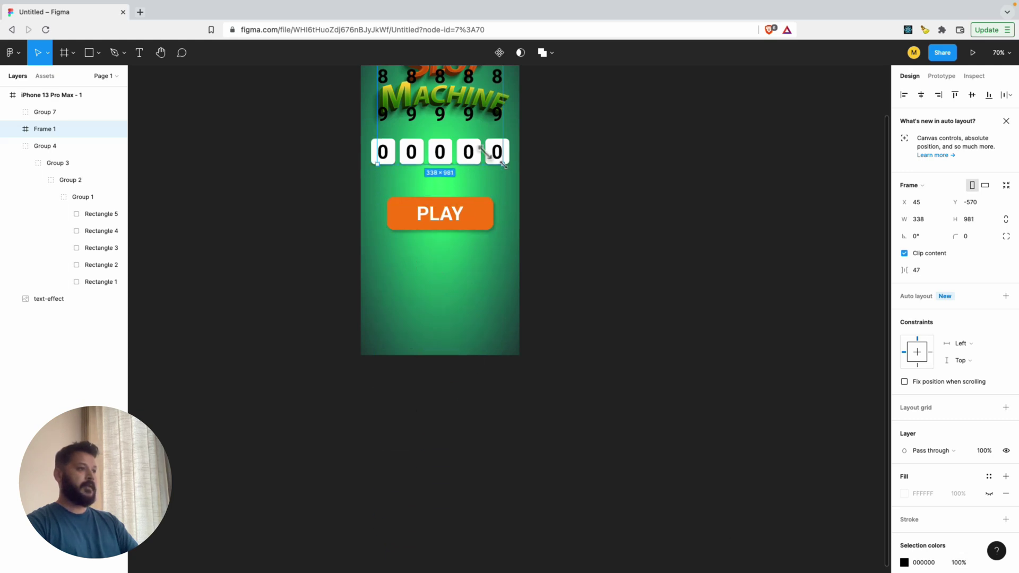
scroll(440, 152, up, 5)
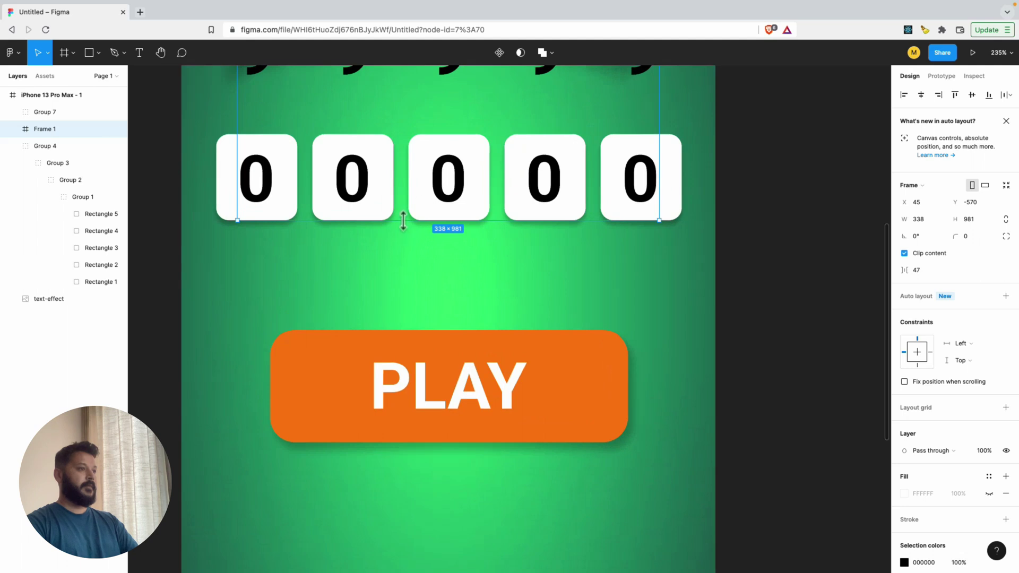
drag(404, 220, 405, 213)
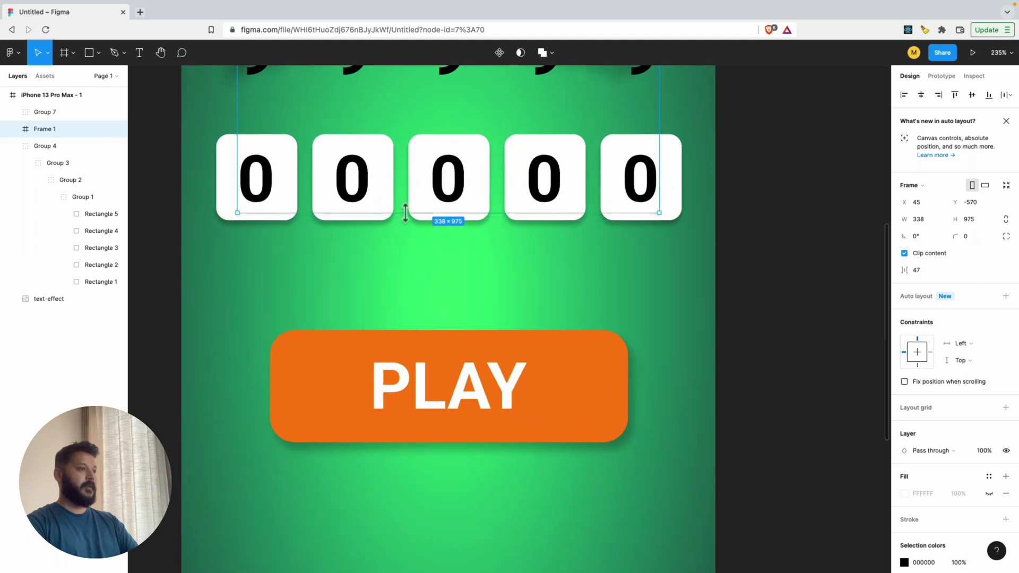
Trim Frame 1's top edge down to just above the zeros, leaving a 338×57 window
scroll(412, 191, down, 3)
scroll(413, 191, up, 3)
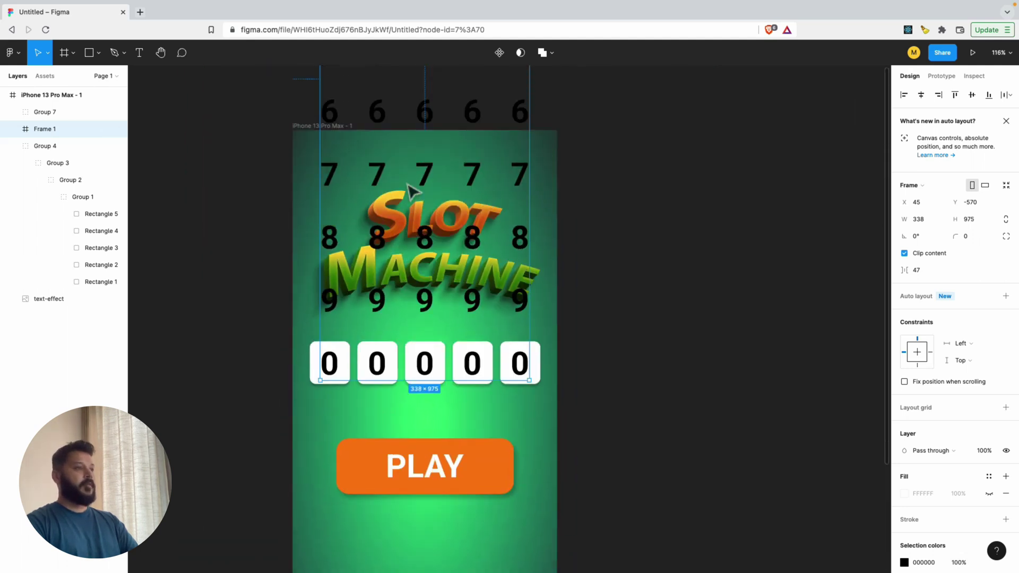
scroll(414, 175, up, 3)
scroll(417, 154, down, 3)
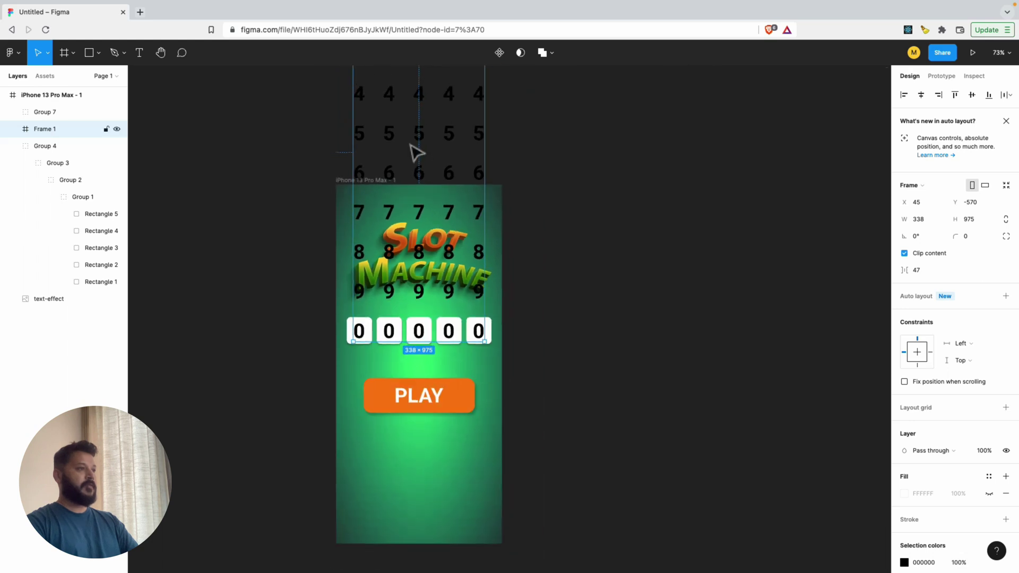
scroll(417, 154, up, 4)
scroll(416, 146, up, 4)
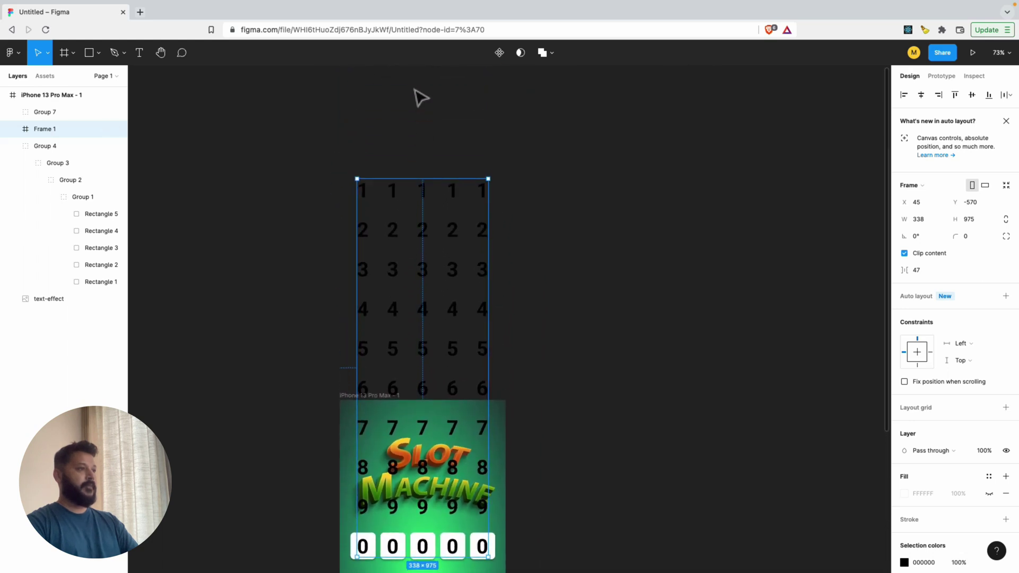
scroll(419, 98, down, 2)
drag(408, 128, 376, 483)
scroll(378, 473, up, 10)
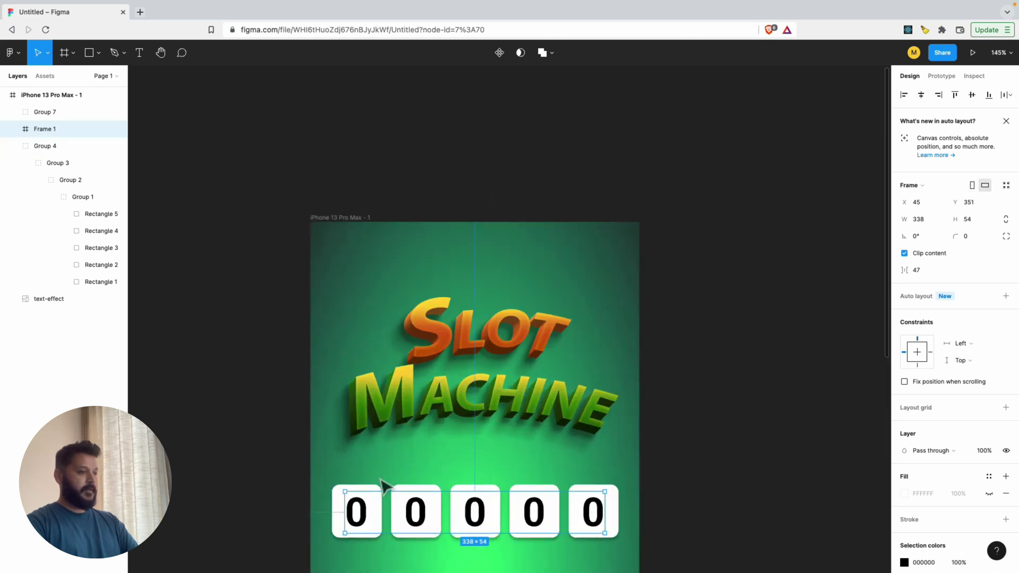
scroll(402, 424, up, 7)
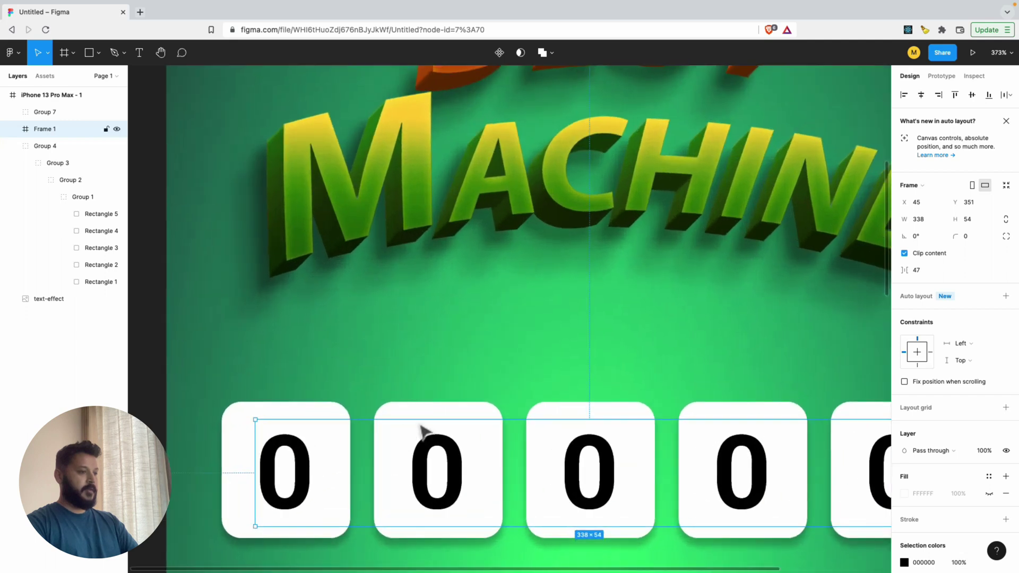
drag(423, 416, 423, 414)
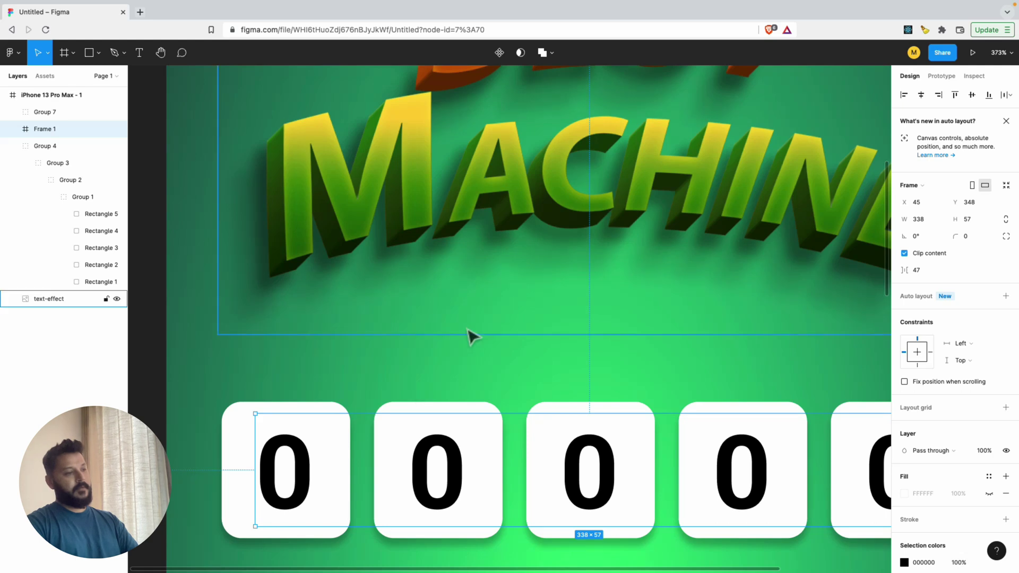
scroll(472, 335, down, 5)
Deselect the digit frame and save the design file
click(725, 300)
key(super+s)
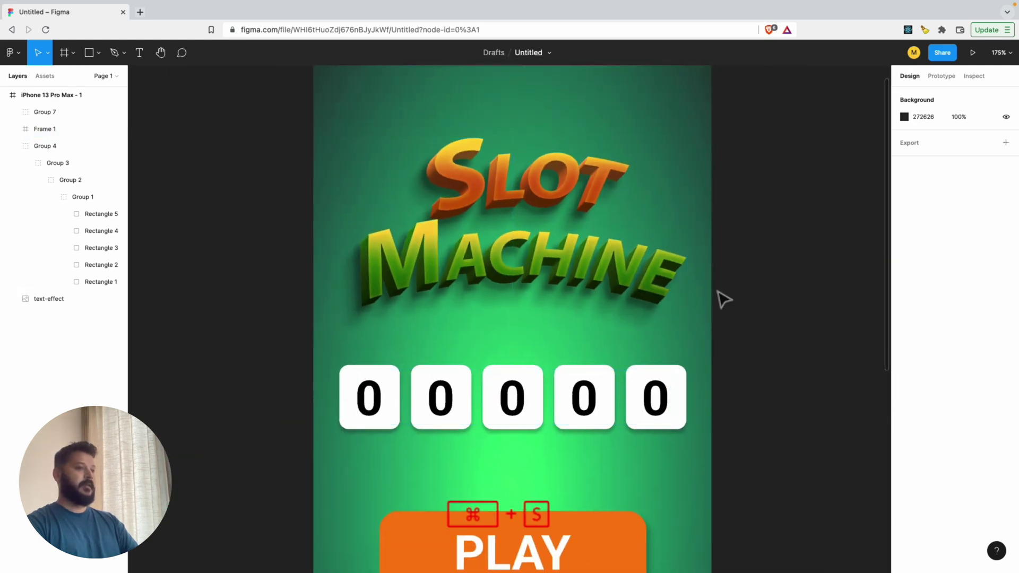
scroll(722, 298, down, 4)
scroll(724, 298, right, 3)
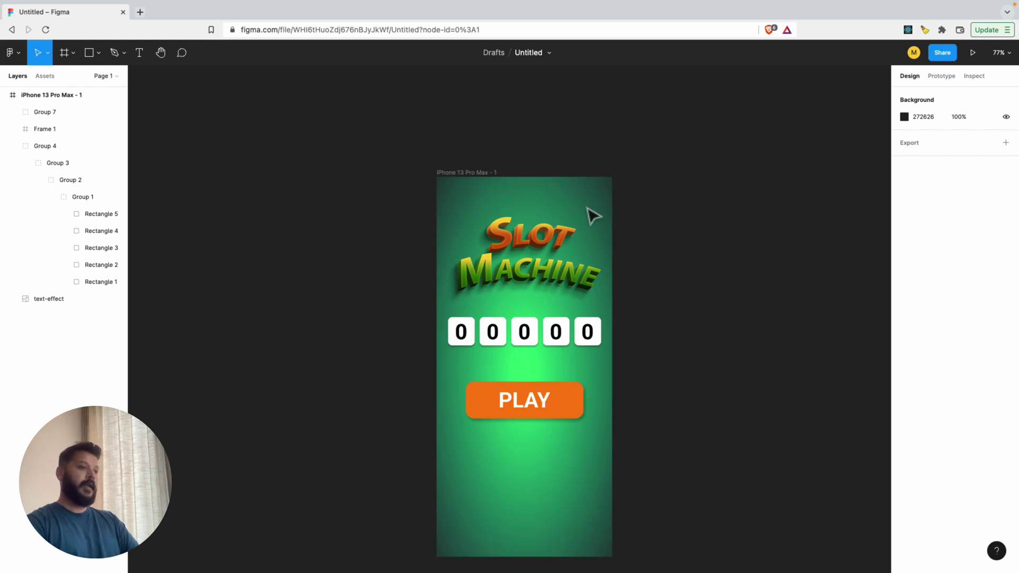
scroll(593, 215, right, 2)
scroll(593, 215, down, 1)
Duplicate the iPhone 13 Pro Max - 1 screen into iPhone 13 Pro Max - 2 beside it
click(404, 160)
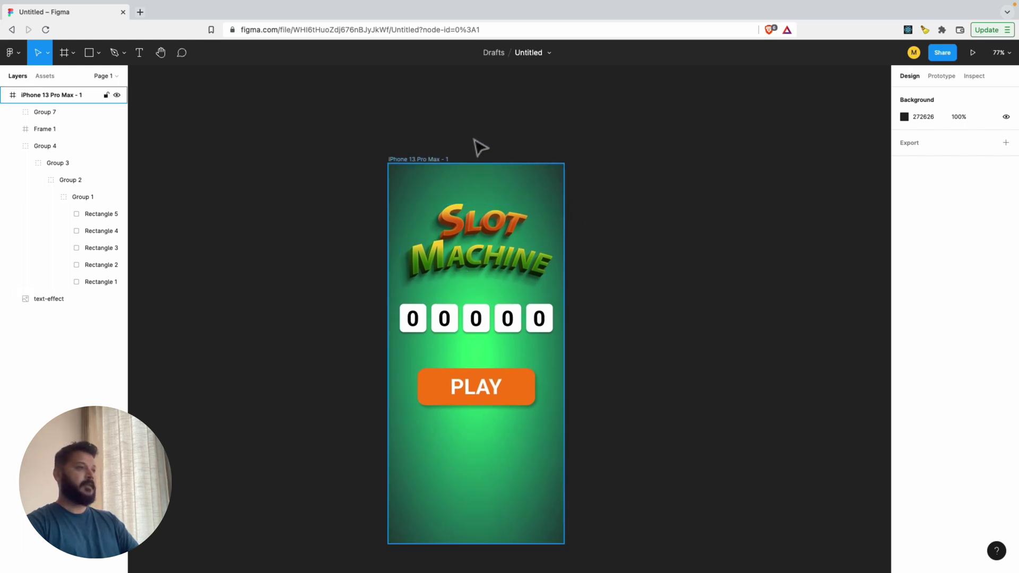
scroll(476, 137, down, 1)
scroll(475, 137, right, 1)
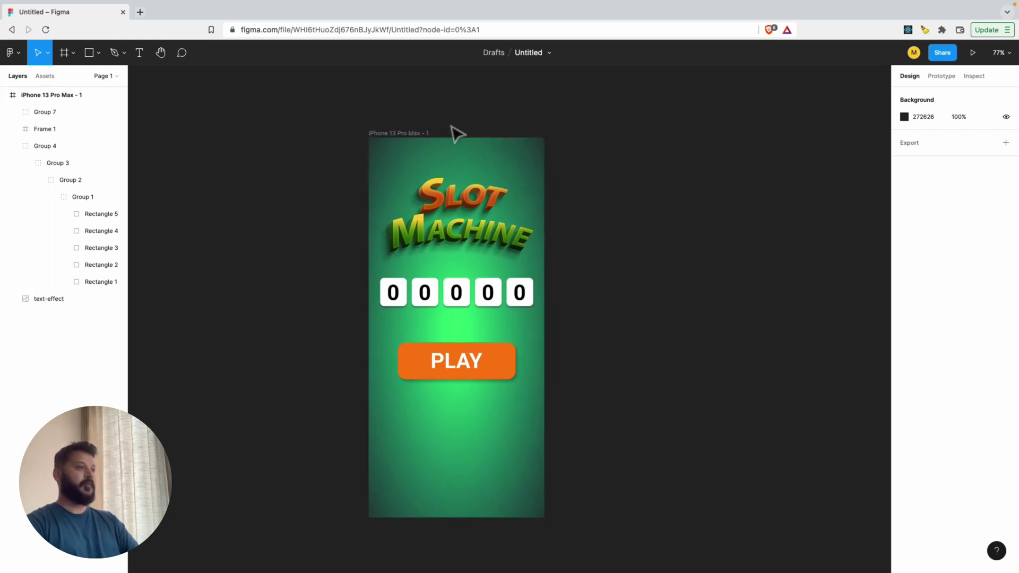
click(418, 139)
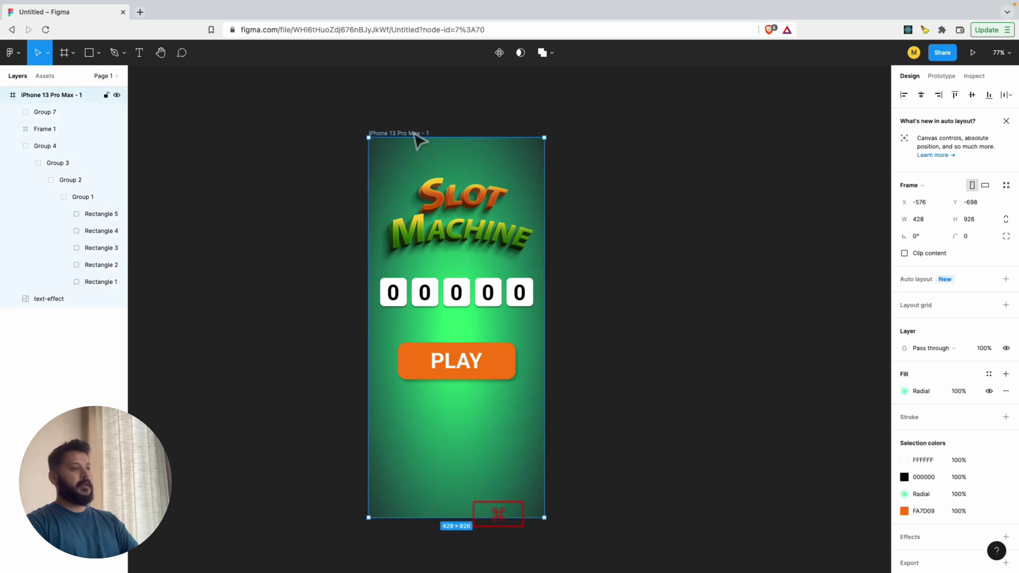
key(ctrl+d)
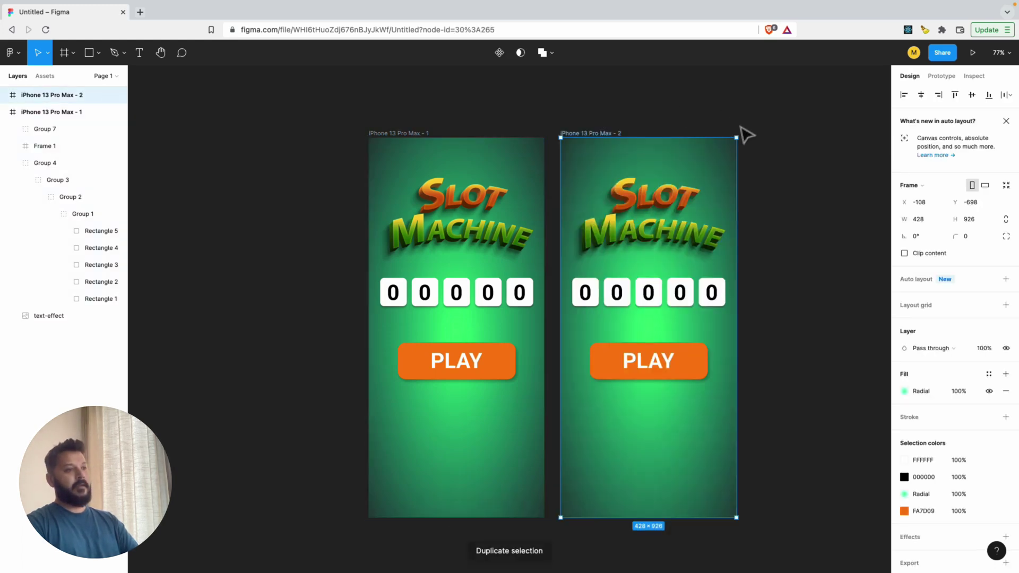
click(808, 155)
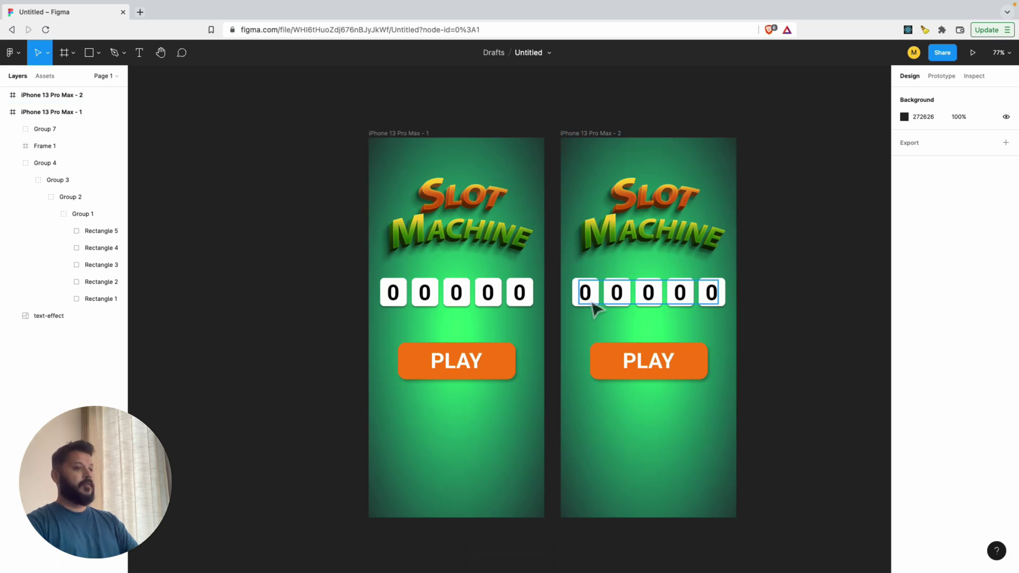
Turn off Clip content on the second screen's Frame 1 so all reel digits show
click(592, 304)
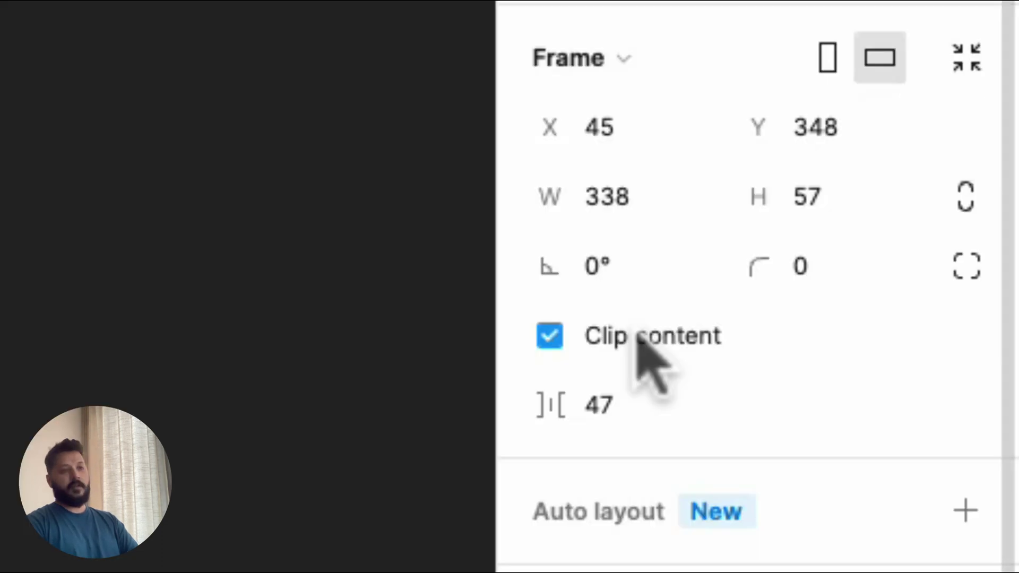
click(926, 254)
scroll(677, 284, right, 2)
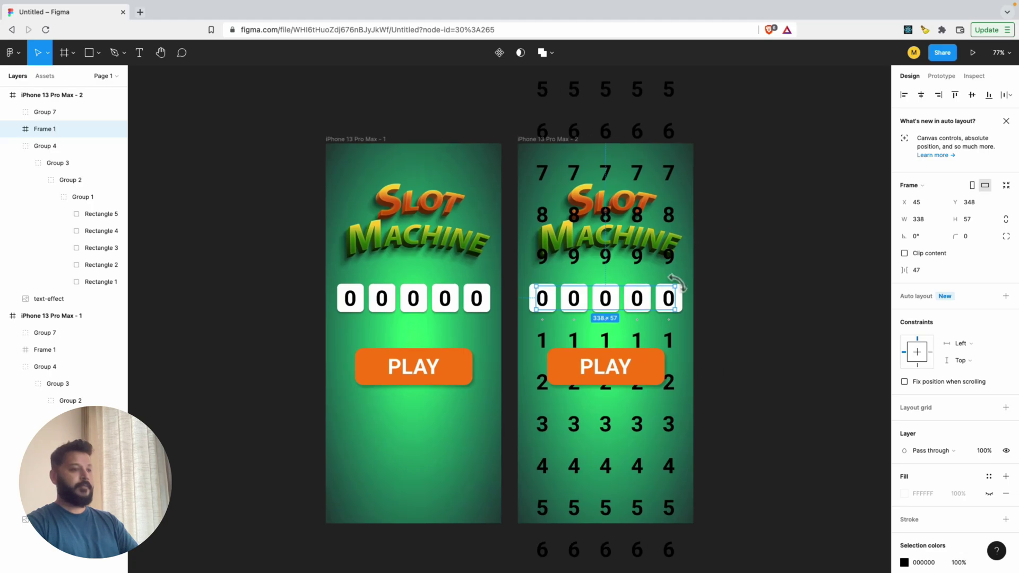
Shift the first reel up to show 5 and the second reel up to show 9
click(546, 520)
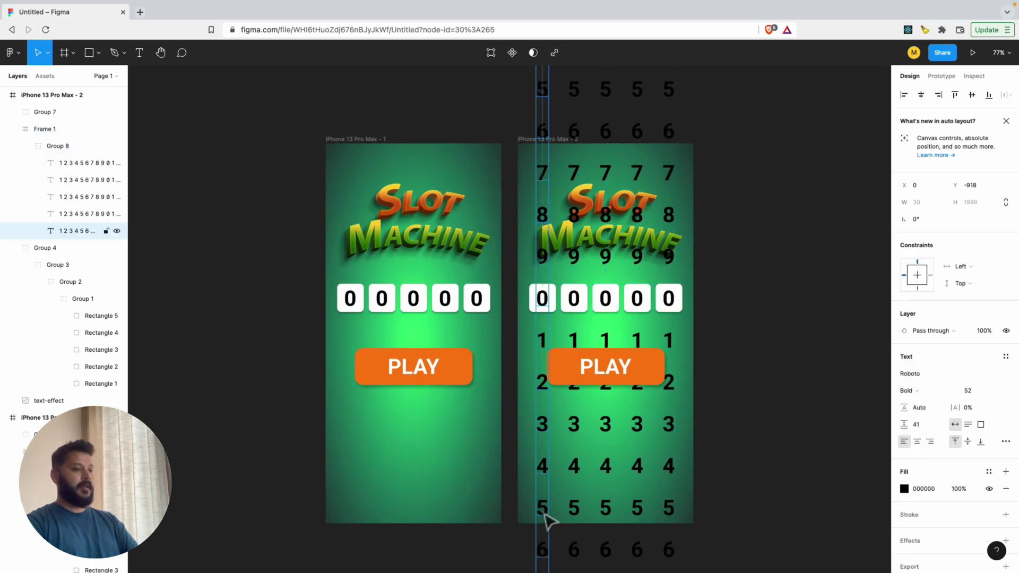
key(shift+Up)
key(shift+Up)
key(shift+Up)
key(shift+Up)
key(shift+Up)
key(shift+Up)
key(shift+Up)
key(shift+Up)
key(shift+Up)
key(shift+Up)
key(shift+Up)
key(shift+Up)
key(shift+Up)
key(shift+Up)
key(shift+Up)
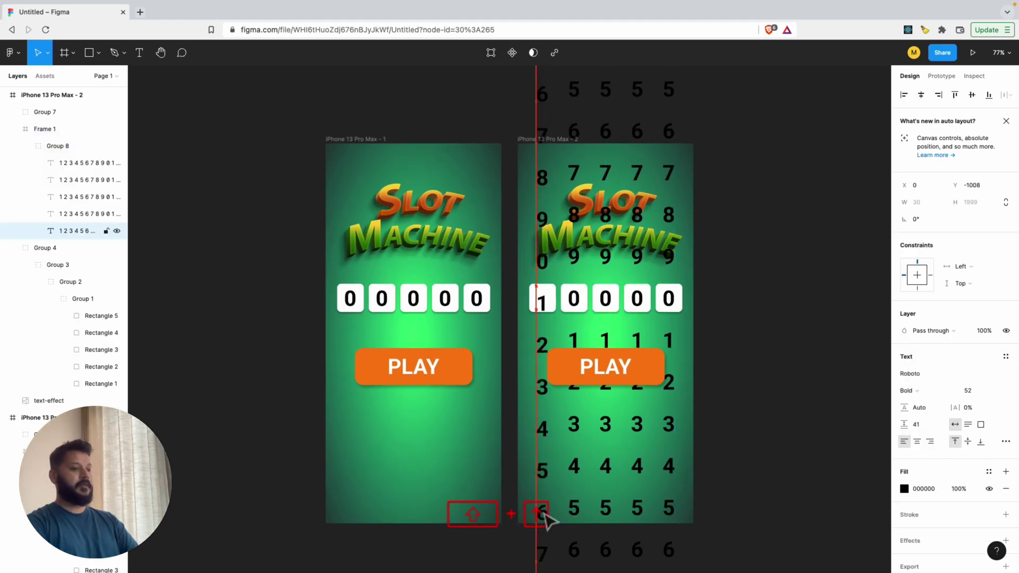
key(shift+Up)
key(shift+Up)
key(shift+Up)
key(shift+Up)
key(shift+Up)
key(shift+Up)
key(shift+Up)
key(shift+Up)
key(shift+Up)
key(shift+Up)
key(shift+Up)
key(shift+Up)
key(shift+Up)
key(shift+Up)
key(shift+Up)
key(shift+Up)
key(shift+Up)
key(shift+Up)
key(shift+Up)
key(shift+Up)
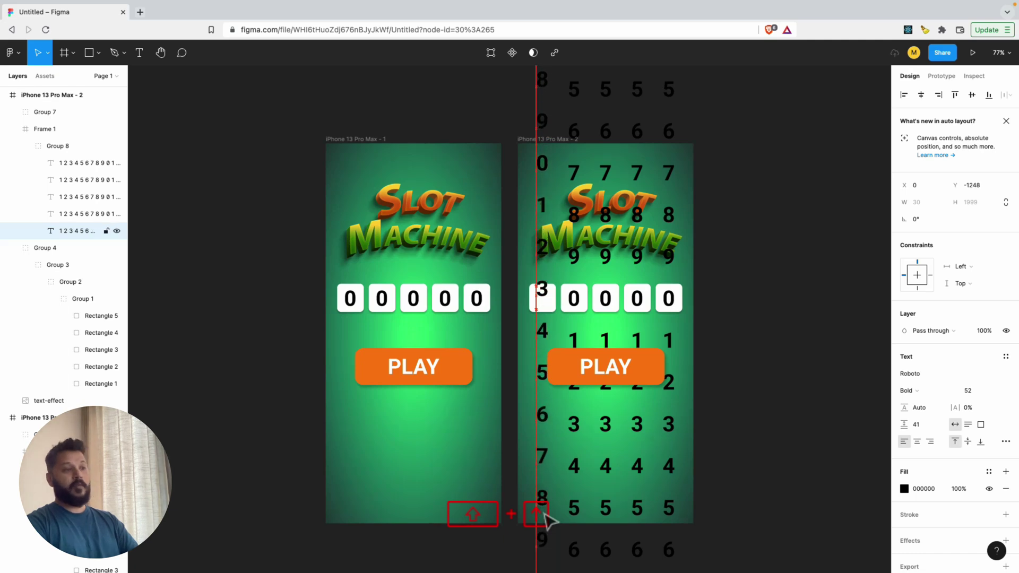
key(shift+Up)
key(shift+Up)
key(shift+Up)
key(shift+Up)
key(shift+Up)
key(shift+Up)
key(shift+Up)
key(shift+Up)
key(shift+Up)
key(shift+Up)
key(shift+Up)
key(shift+Up)
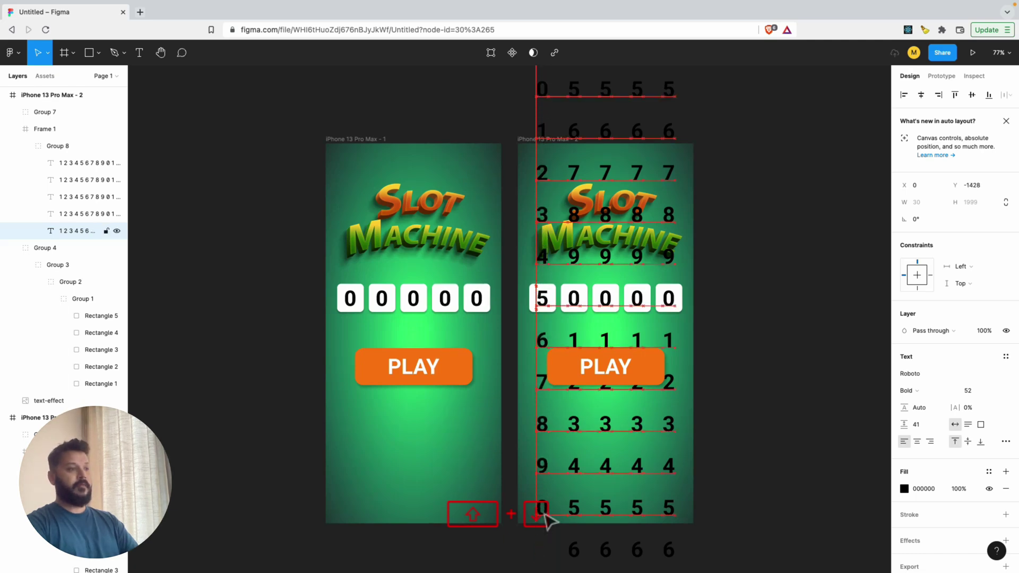
click(575, 504)
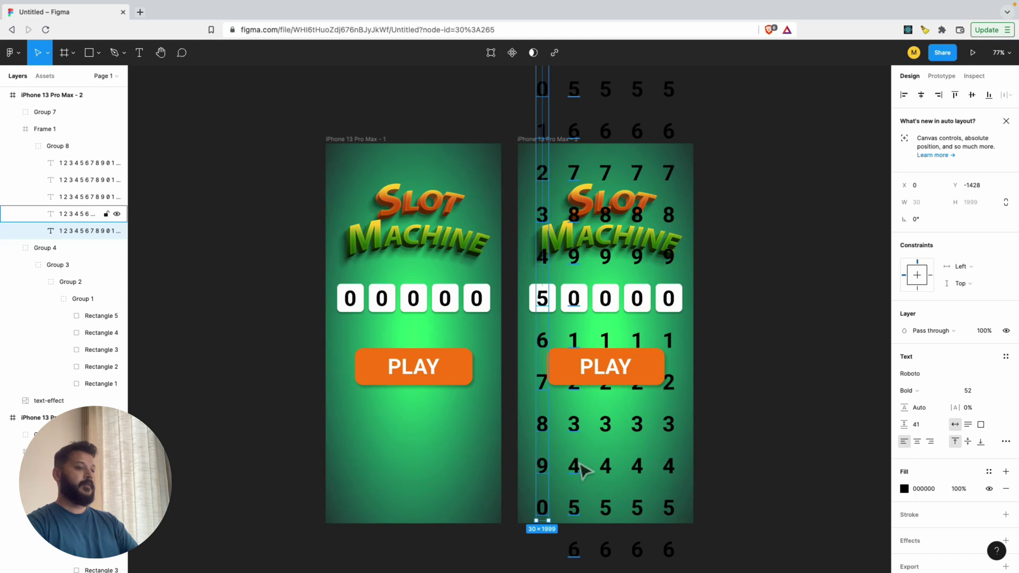
key(shift+Up)
key(shift+Up)
key(shift+Up)
key(shift+Up)
key(shift+Up)
key(shift+Up)
key(shift+Up)
key(shift+Up)
key(shift+Up)
key(shift+Up)
key(shift+Up)
key(shift+Up)
key(shift+Up)
key(shift+Up)
key(shift+Up)
key(shift+Up)
key(shift+Up)
key(shift+Up)
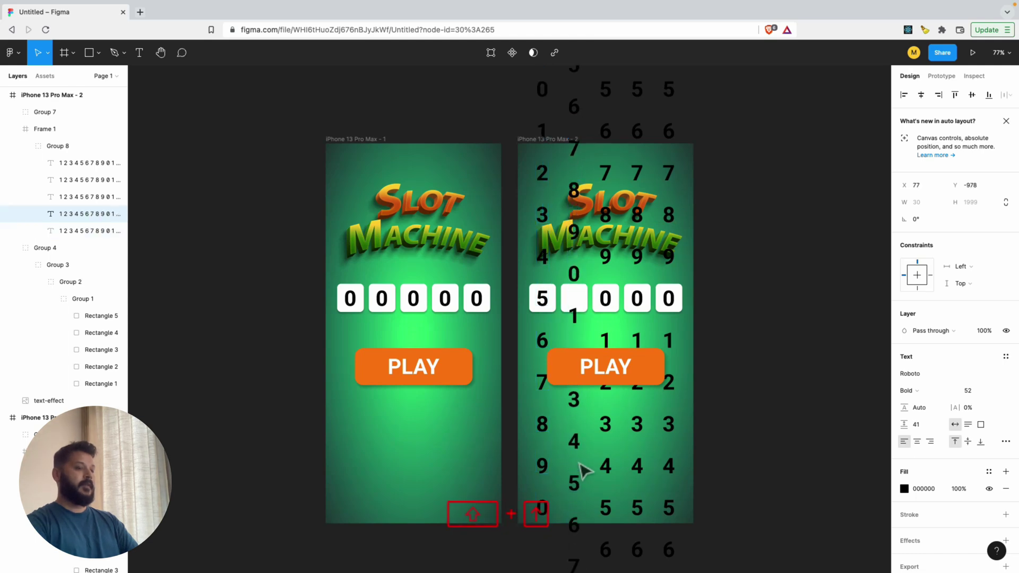
key(shift+Up)
key(shift+Up)
key(shift+Up)
key(shift+Up)
key(shift+Up)
key(shift+Up)
key(shift+Up)
key(shift+Up)
key(shift+Up)
key(shift+Up)
key(shift+Up)
key(shift+Up)
key(shift+Up)
key(shift+Up)
key(shift+Up)
key(shift+Up)
key(shift+Up)
key(shift+Up)
key(shift+Up)
key(shift+Up)
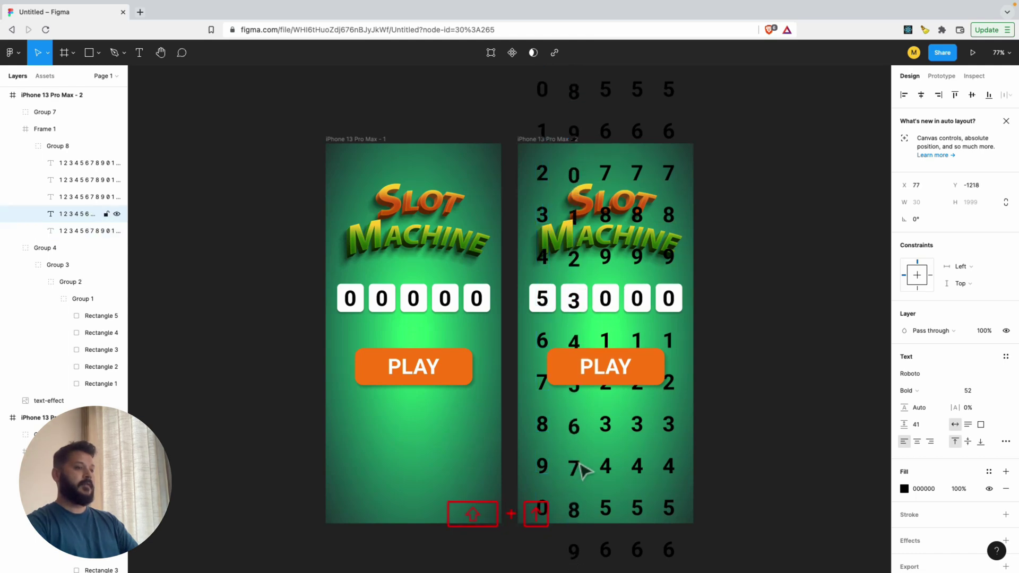
key(shift+Up)
key(shift+Up)
key(shift+Up)
key(shift+Up)
key(shift+Up)
key(shift+Up)
key(shift+Up)
key(shift+Up)
key(shift+Up)
key(shift+Up)
key(shift+Up)
key(shift+Up)
key(shift+Up)
key(shift+Up)
key(shift+Up)
key(shift+Up)
key(shift+Up)
key(shift+Up)
key(shift+Up)
key(shift+Up)
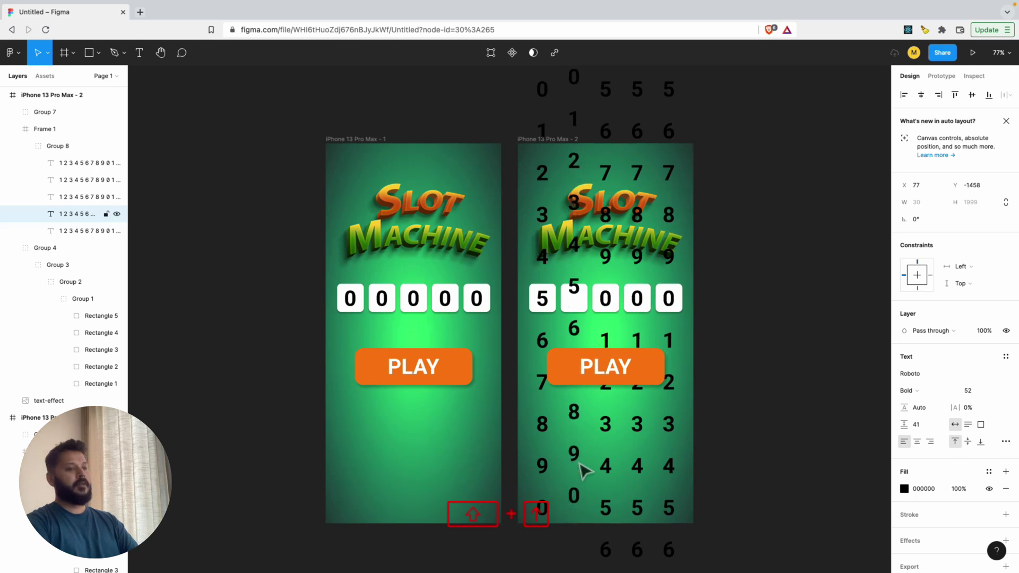
key(shift+Up)
key(shift+Up)
key(shift+Up)
key(shift+Up)
key(shift+Up)
key(shift+Up)
key(shift+Up)
key(shift+Up)
key(shift+Up)
key(shift+Up)
key(shift+Up)
key(shift+Up)
key(shift+Up)
key(shift+Up)
key(shift+Up)
key(shift+Up)
key(shift+Up)
key(shift+Up)
key(shift+Up)
key(shift+Up)
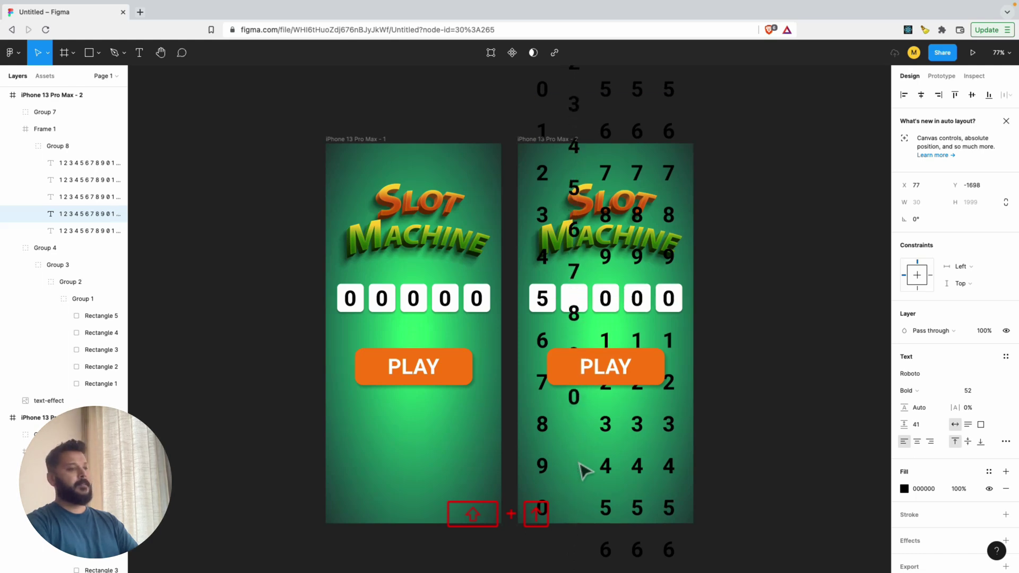
key(shift+Up)
key(shift+Up)
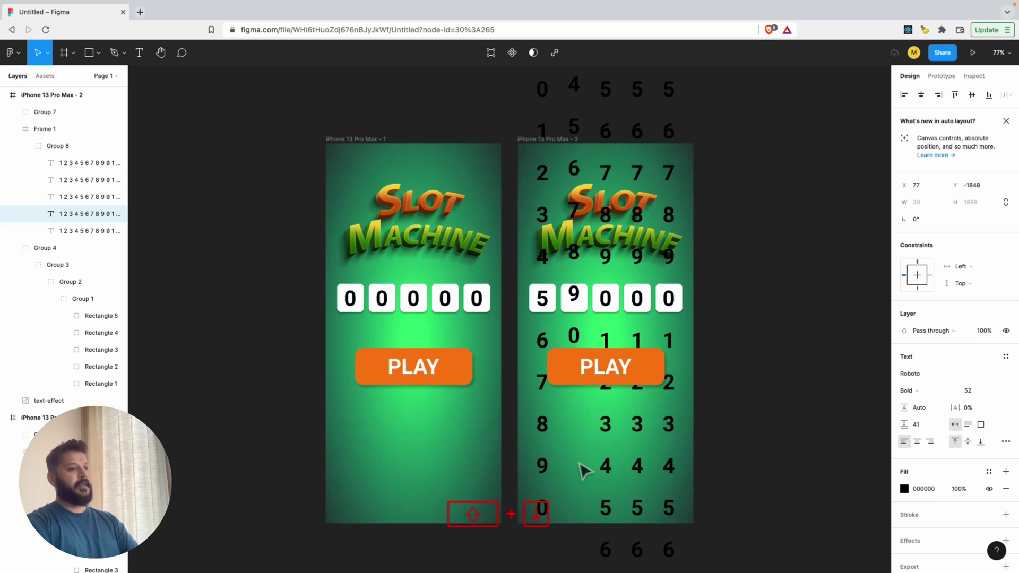
Shift the third, fourth and fifth reels to show 1, 0 and 5
click(609, 270)
key(shift+Down)
key(shift+Down)
key(shift+Down)
key(shift+Down)
key(shift+Down)
key(shift+Down)
key(shift+Down)
key(shift+Down)
key(shift+Down)
key(shift+Down)
key(shift+Down)
key(shift+Down)
key(shift+Down)
key(shift+Down)
key(shift+Down)
key(shift+Down)
key(shift+Down)
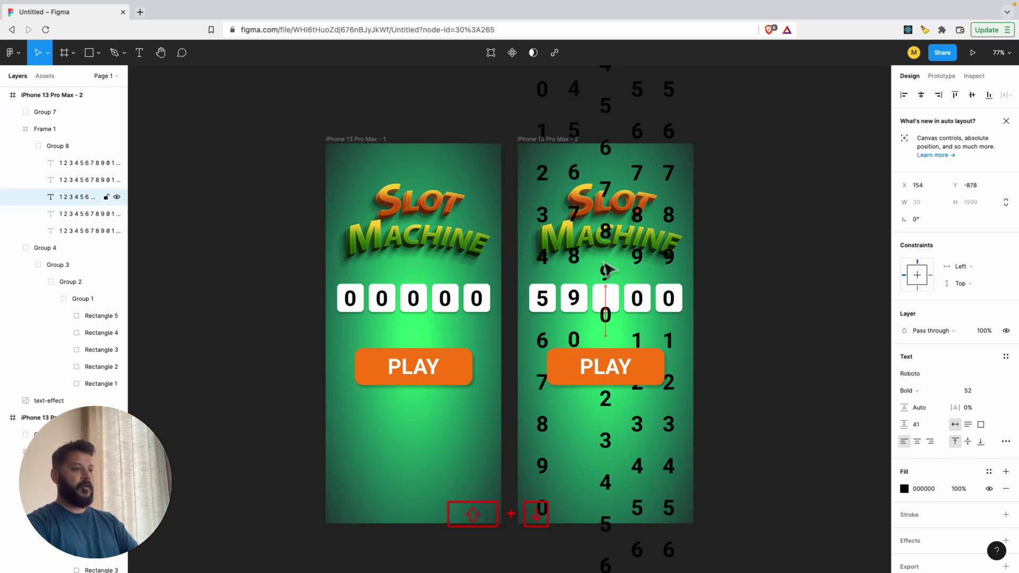
key(shift+Down)
key(shift+Down)
key(shift+Down)
key(shift+Down)
key(shift+Down)
key(shift+Down)
key(shift+Down)
key(shift+Down)
key(shift+Down)
key(shift+Down)
key(shift+Down)
key(shift+Down)
key(shift+Down)
key(shift+Down)
key(shift+Down)
key(shift+Down)
key(shift+Down)
key(shift+Down)
key(shift+Down)
key(shift+Down)
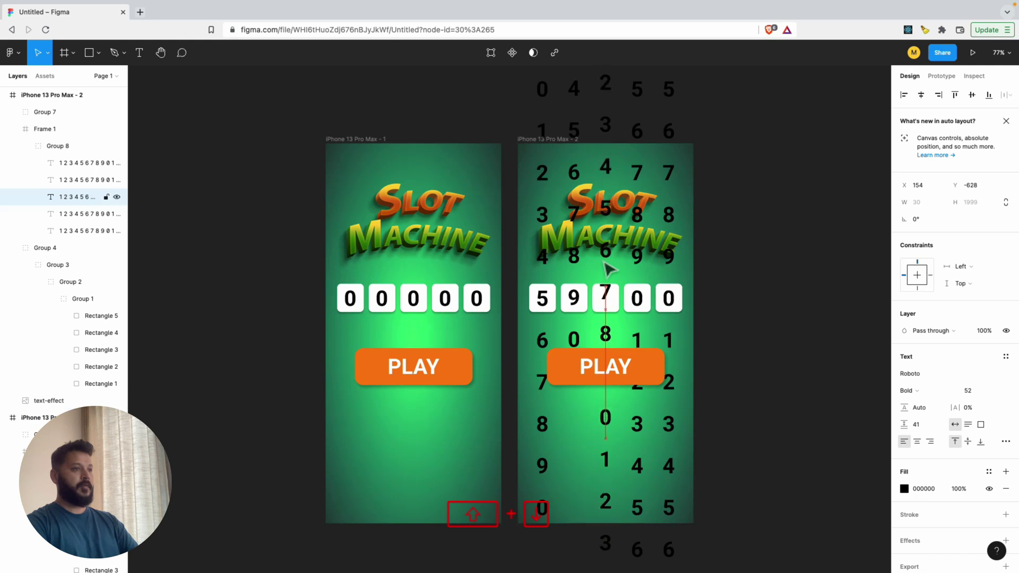
key(shift+Down)
key(shift+Down)
key(shift+Down)
key(shift+Down)
key(shift+Down)
key(shift+Down)
key(shift+Down)
key(shift+Down)
key(shift+Down)
key(shift+Down)
key(shift+Down)
key(shift+Down)
key(shift+Down)
key(shift+Down)
key(shift+Down)
key(shift+Down)
key(shift+Down)
key(shift+Down)
key(shift+Down)
key(shift+Down)
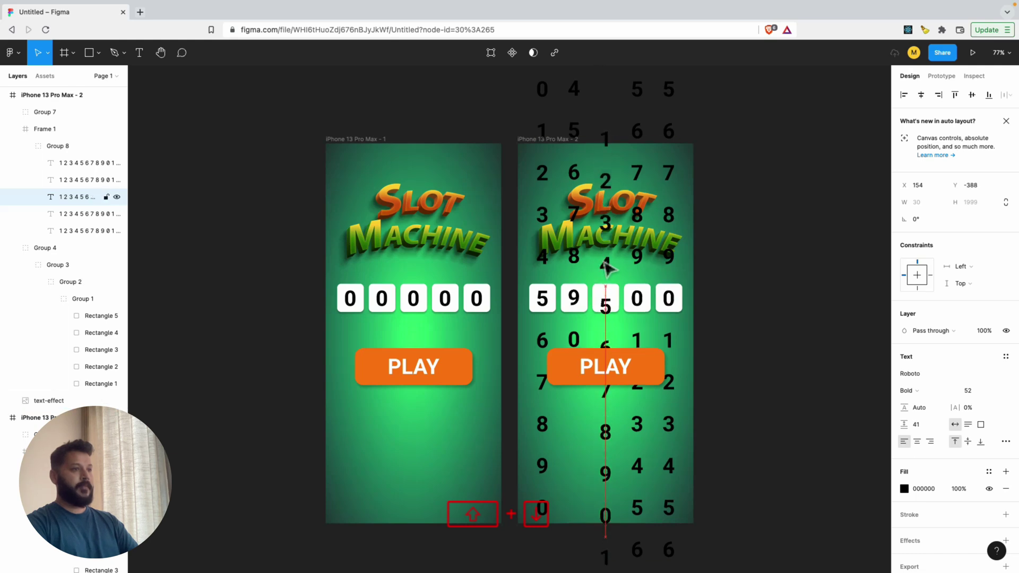
key(shift+Down)
key(shift+Down)
key(shift+Down)
key(shift+Down)
key(shift+Down)
key(shift+Down)
key(shift+Down)
key(shift+Down)
key(shift+Down)
key(shift+Down)
key(shift+Down)
key(shift+Down)
key(shift+Down)
key(shift+Down)
key(shift+Down)
key(shift+Down)
key(shift+Down)
key(shift+Down)
key(shift+Down)
key(shift+Down)
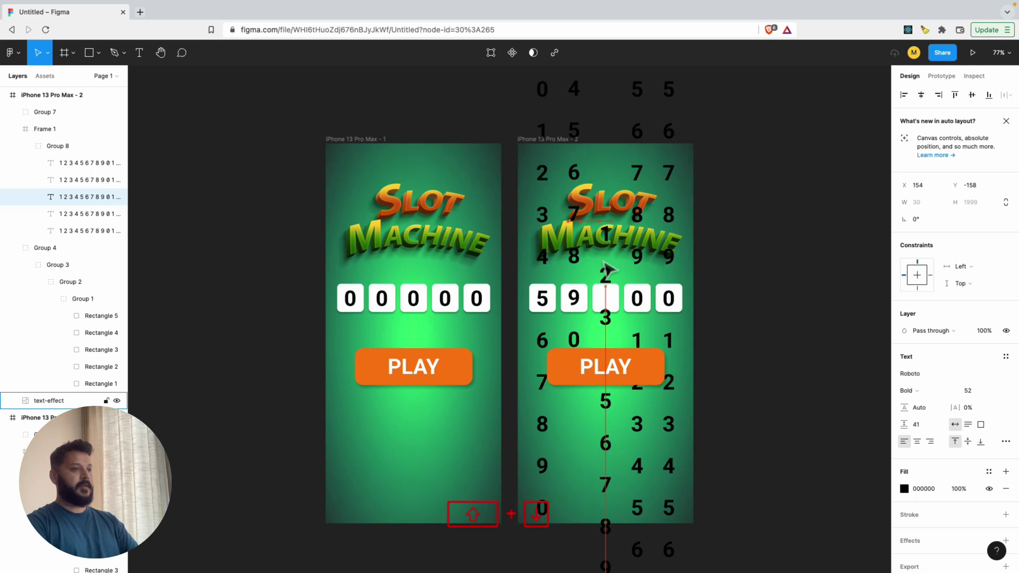
key(shift+Down)
key(shift+Down)
key(shift+Down)
key(shift+Down)
key(Up)
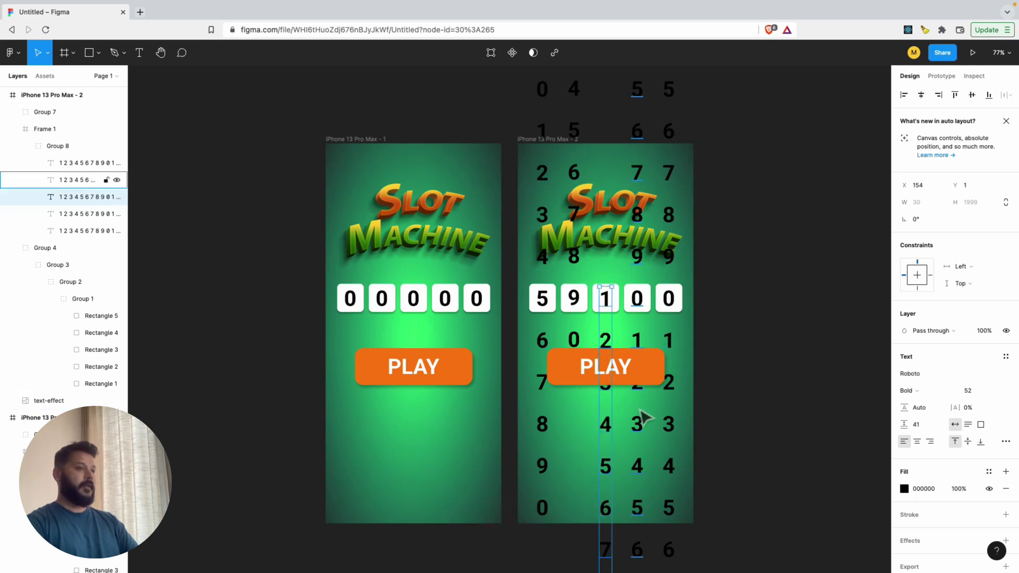
click(643, 435)
key(shift+Up)
key(shift+Up)
key(shift+Up)
key(shift+Up)
key(shift+Up)
key(shift+Up)
key(shift+Up)
key(shift+Up)
key(shift+Up)
key(shift+Up)
key(shift+Up)
key(shift+Up)
key(shift+Up)
key(shift+Up)
key(shift+Up)
key(shift+Up)
key(shift+Up)
key(shift+Up)
key(shift+Up)
key(shift+Up)
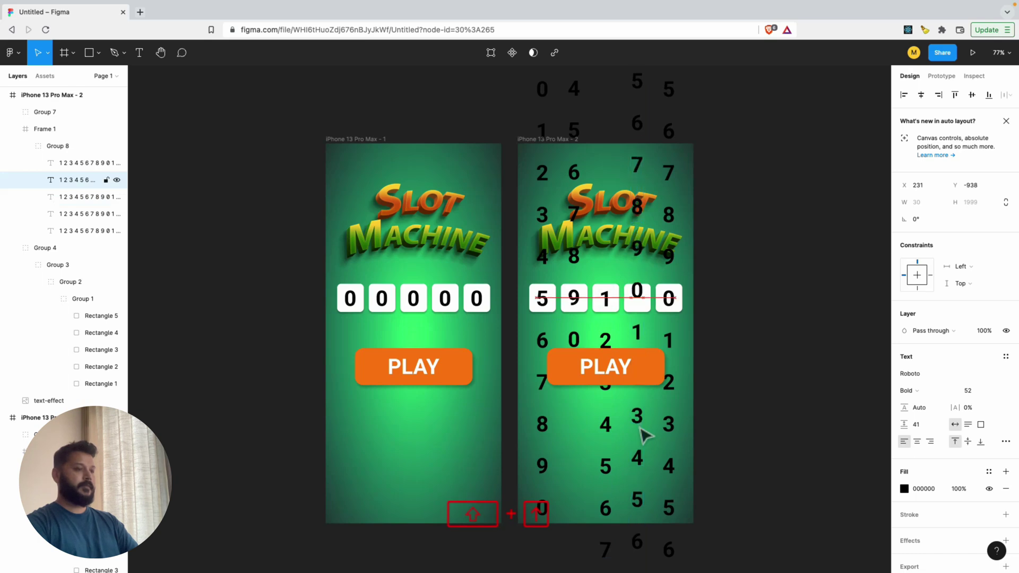
key(shift+Up)
key(shift+Up)
key(shift+Up)
key(shift+Up)
key(shift+Up)
key(shift+Up)
key(shift+Up)
key(shift+Up)
key(shift+Up)
key(shift+Up)
key(shift+Up)
key(shift+Up)
key(shift+Up)
key(shift+Up)
key(shift+Up)
key(shift+Up)
key(shift+Up)
key(shift+Up)
key(shift+Up)
key(shift+Up)
click(668, 425)
key(shift+Down)
key(shift+Down)
key(shift+Down)
key(shift+Down)
key(shift+Down)
key(shift+Down)
key(shift+Down)
key(shift+Down)
key(shift+Down)
key(shift+Down)
key(shift+Down)
key(shift+Down)
key(shift+Down)
key(shift+Down)
key(shift+Down)
key(shift+Down)
key(shift+Down)
key(shift+Down)
key(shift+Down)
key(shift+Down)
click(799, 286)
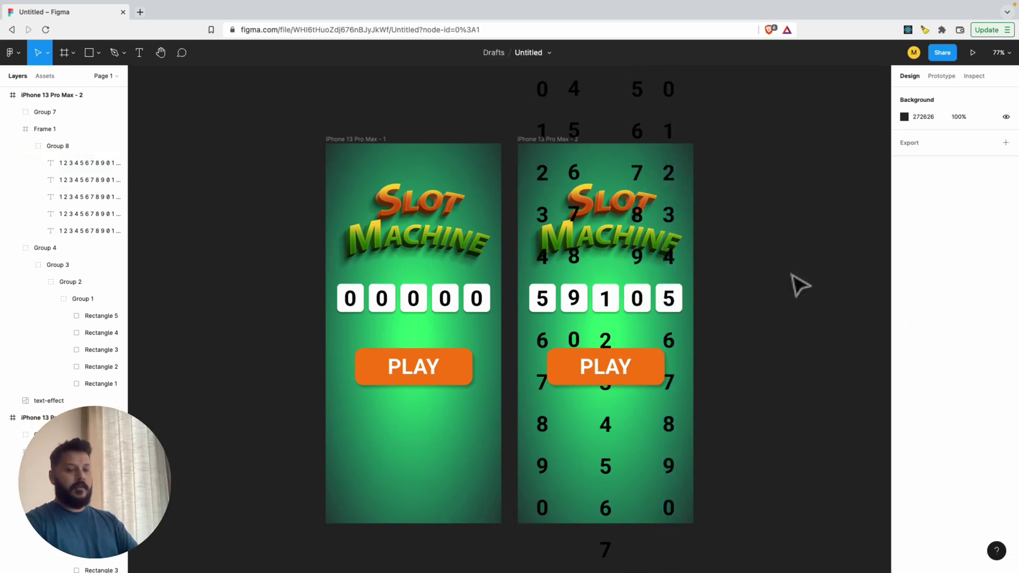
Re-enable Clip content on the second screen and its digit row frame so only 59105 shows
scroll(799, 287, down, 5)
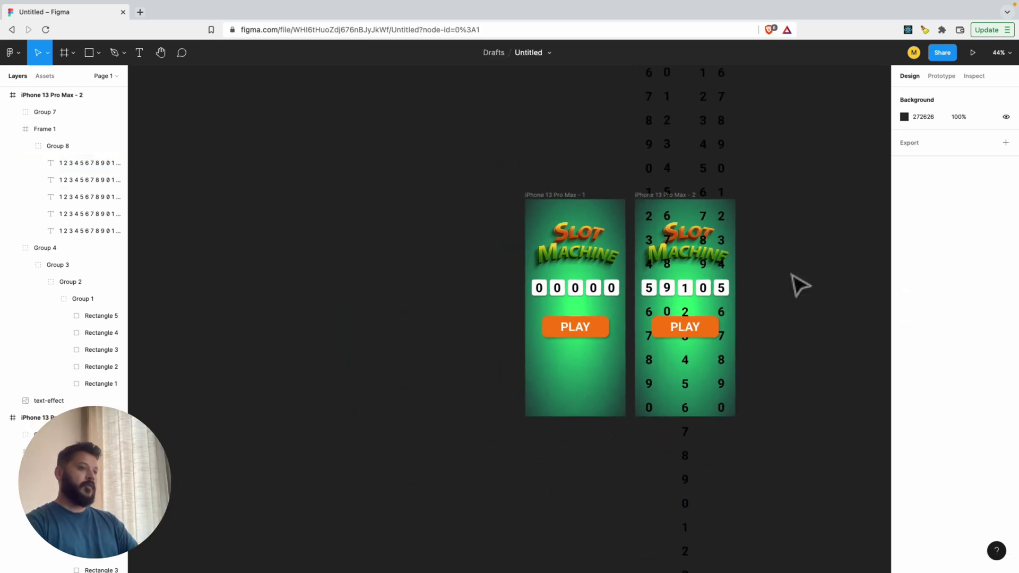
scroll(799, 287, up, 5)
scroll(750, 289, right, 1)
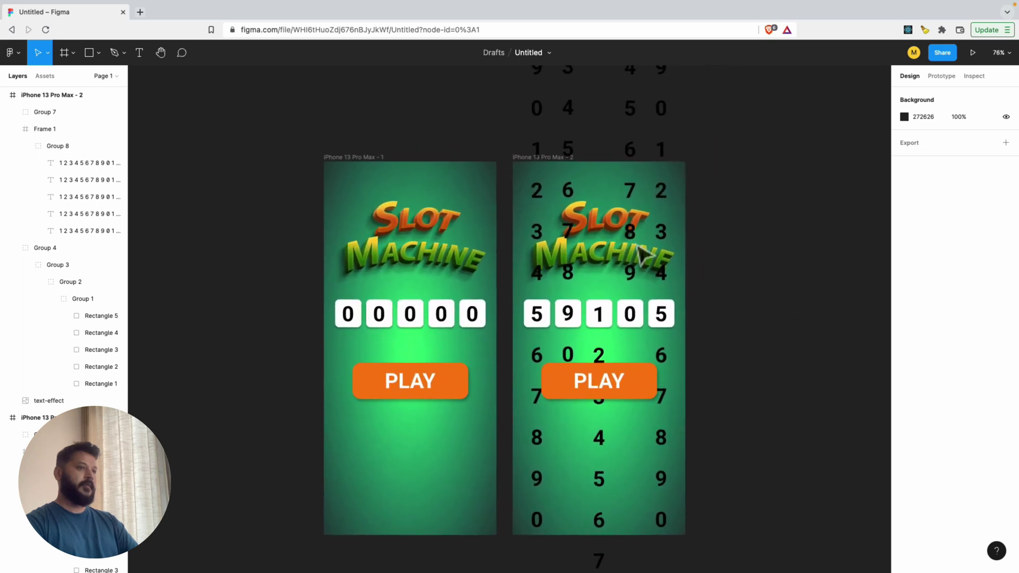
click(524, 159)
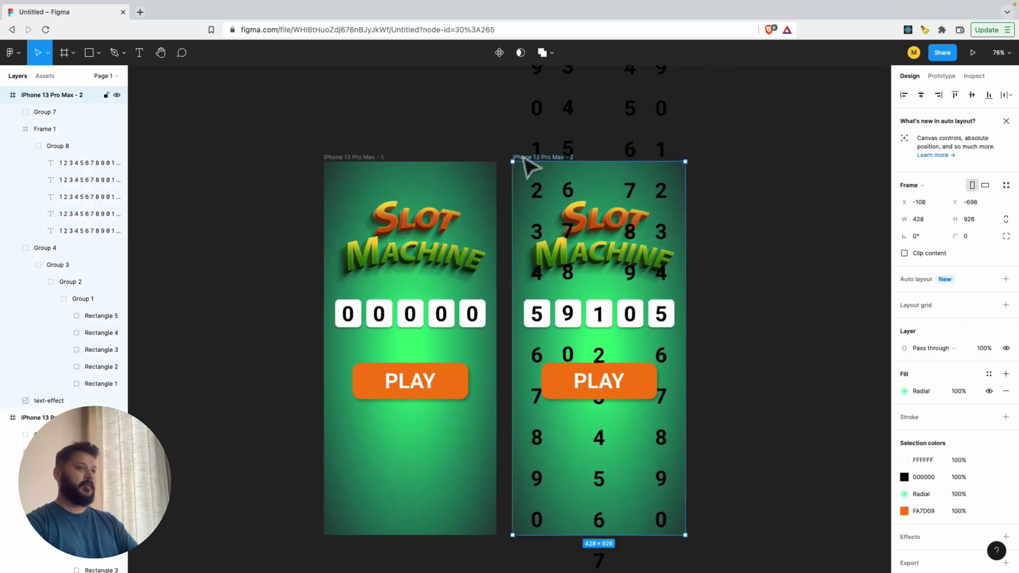
click(933, 257)
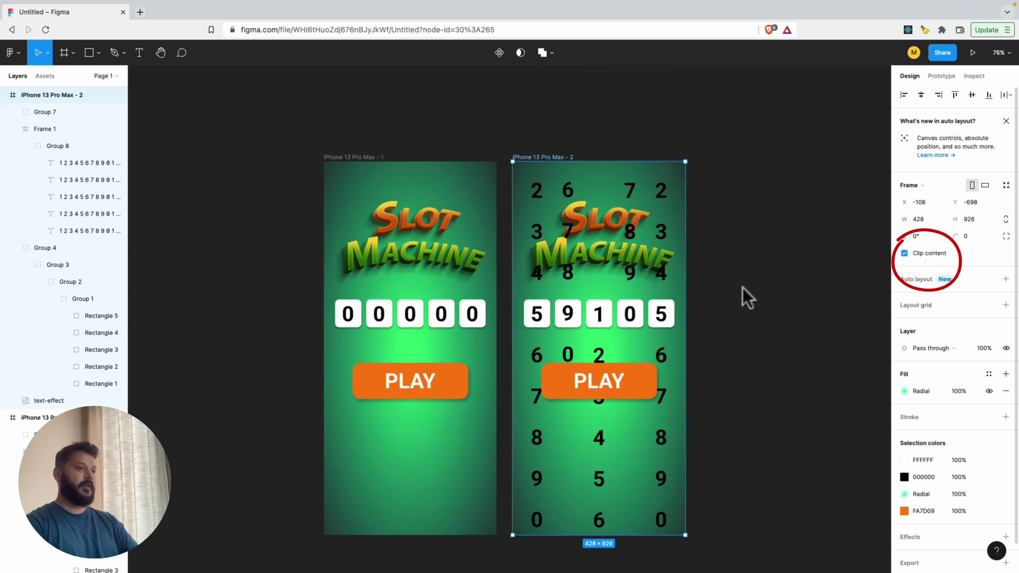
click(586, 321)
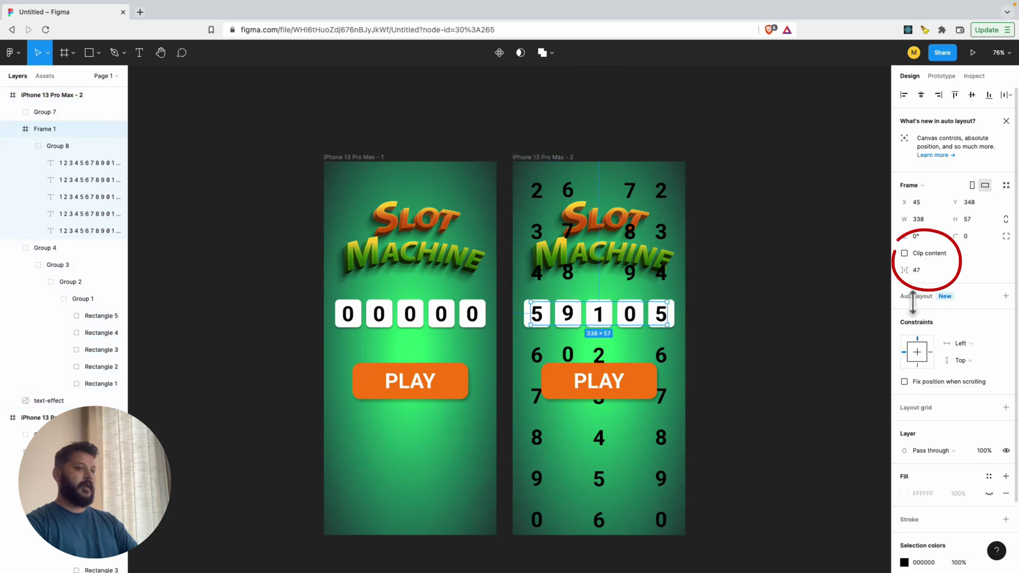
click(924, 253)
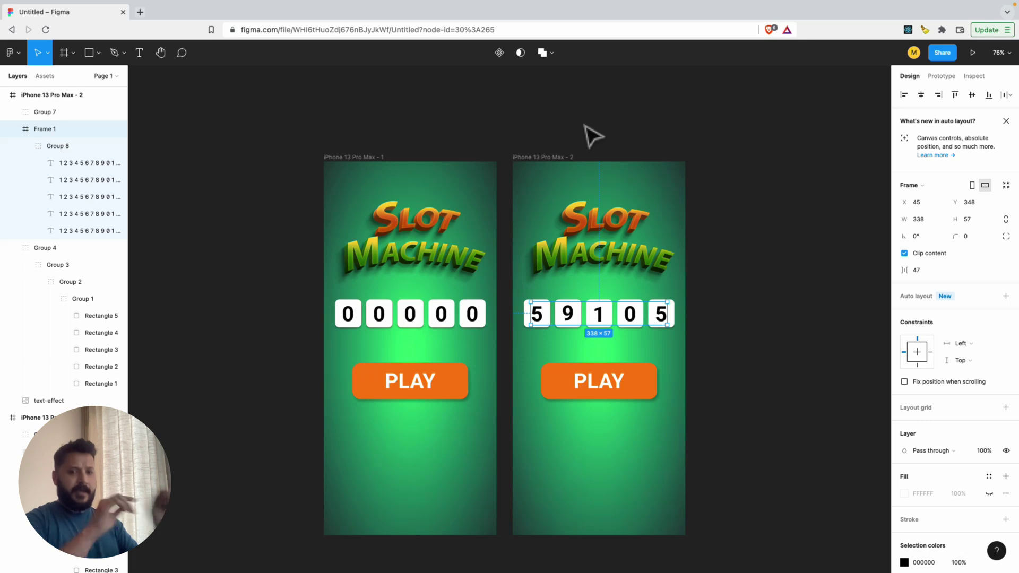
Link the first screen's PLAY button to the second screen in the Prototype panel
click(940, 74)
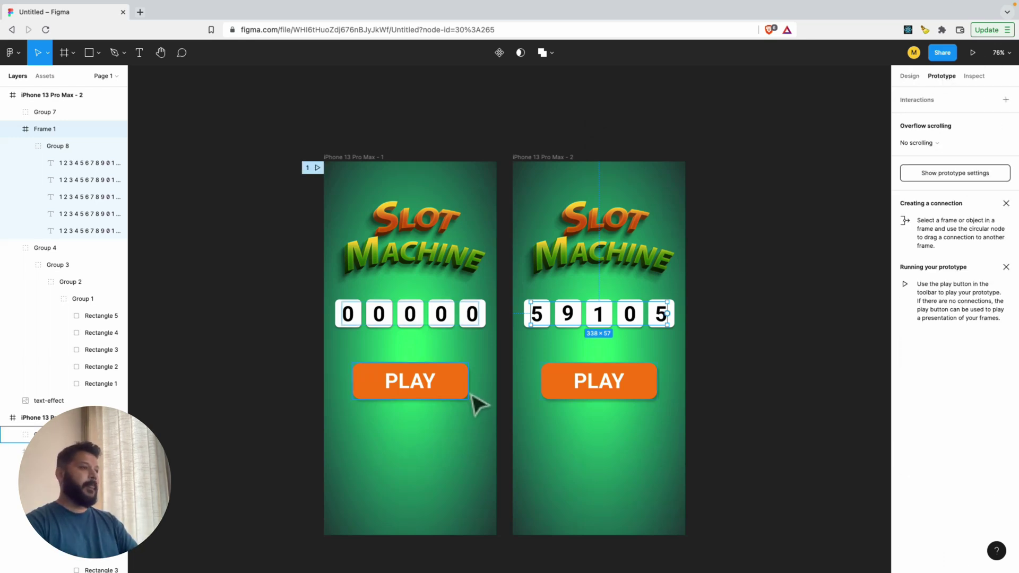
click(438, 398)
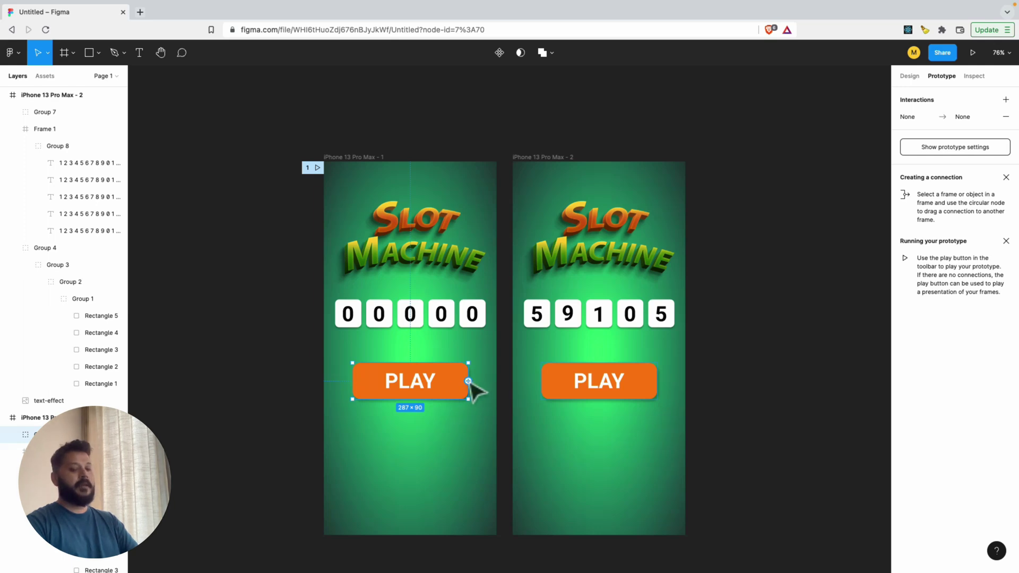
drag(469, 381, 525, 345)
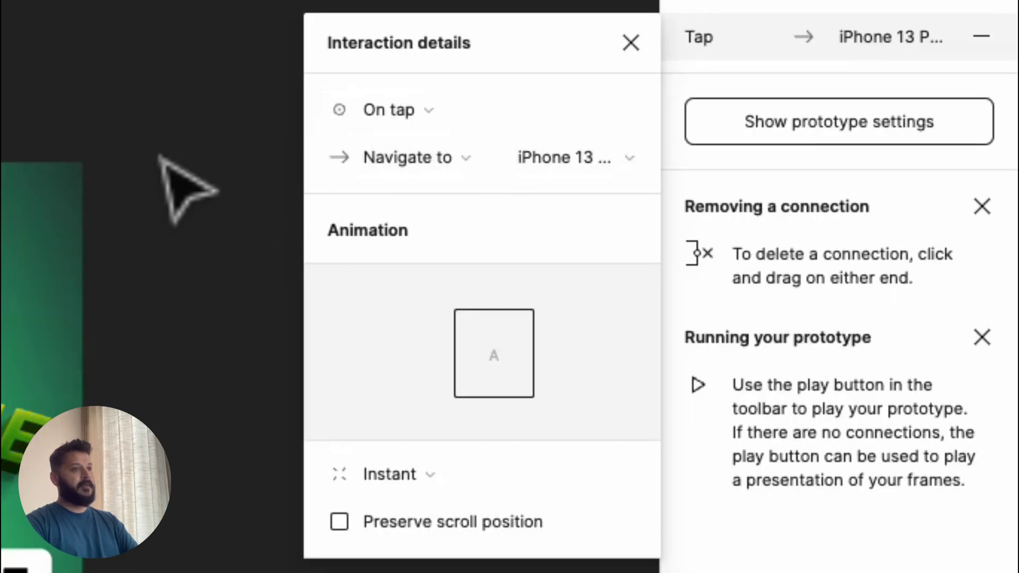
Set the transition to Smart animate with Ease in and out over 2000ms
click(381, 469)
click(369, 537)
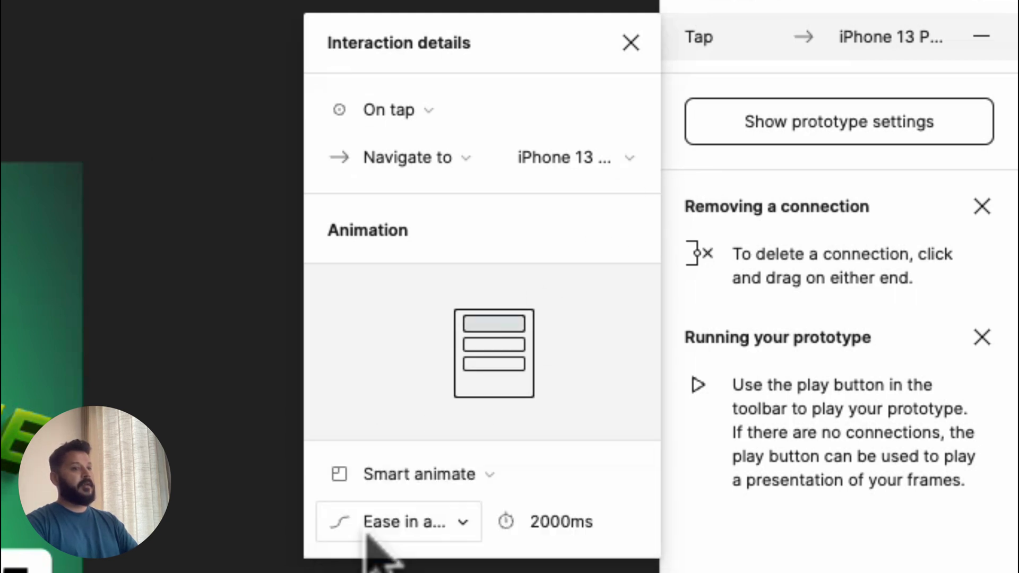
click(410, 524)
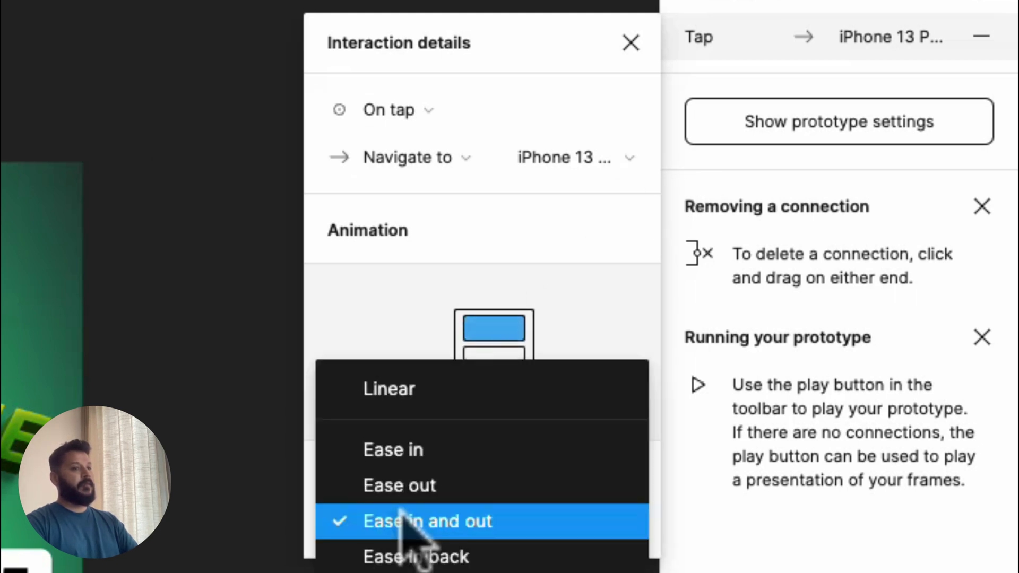
click(431, 517)
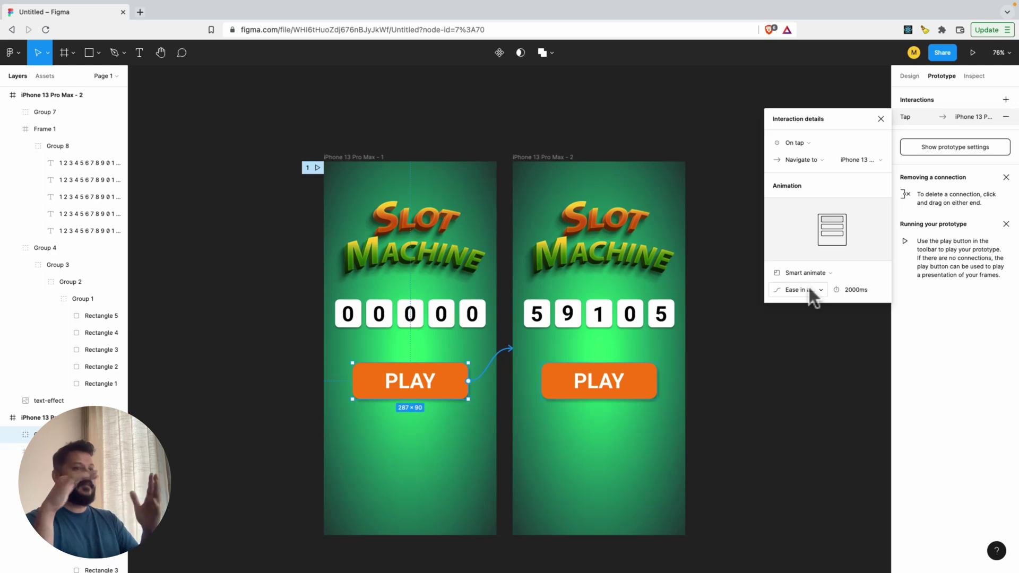
click(811, 291)
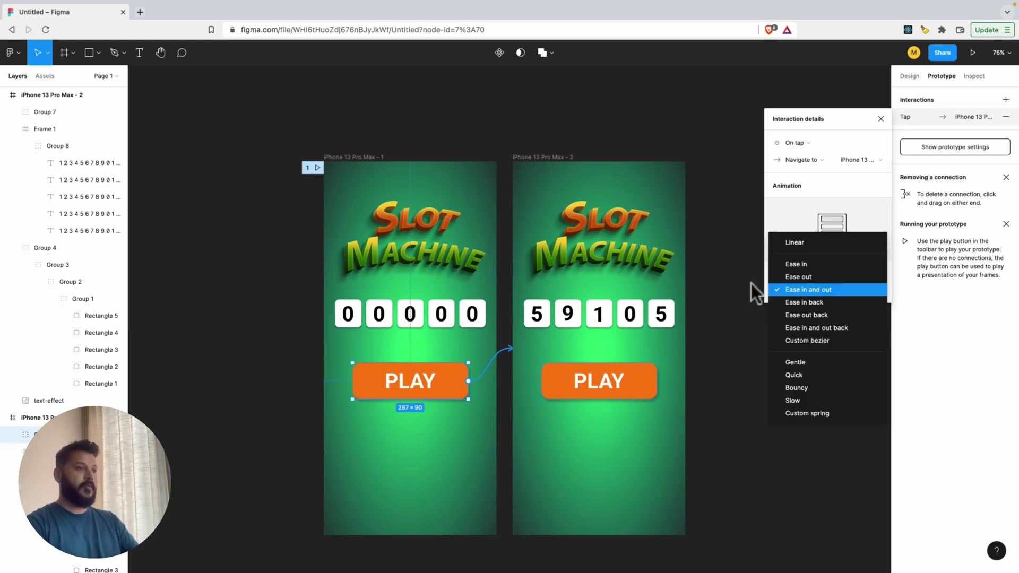
click(729, 222)
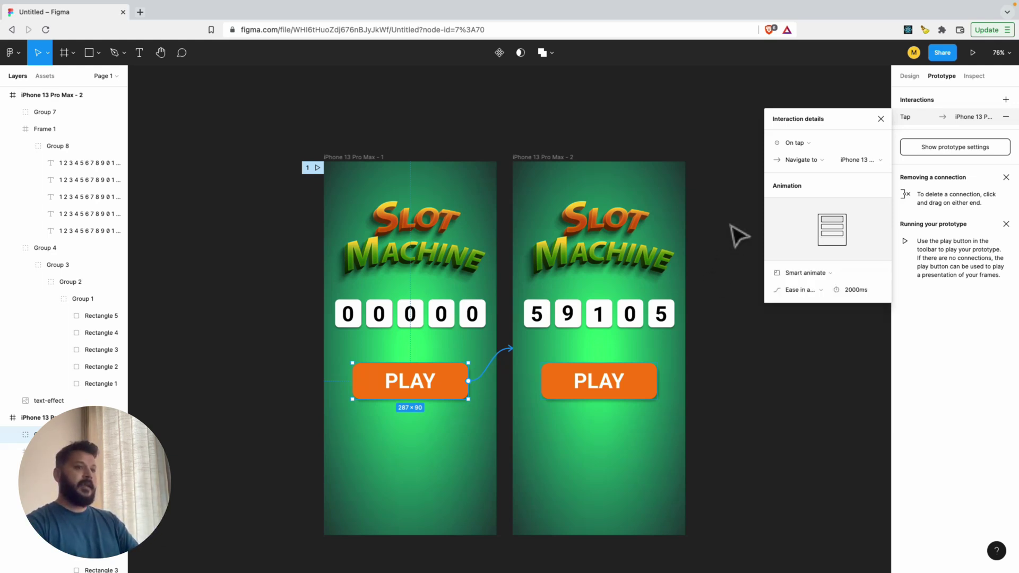
click(637, 386)
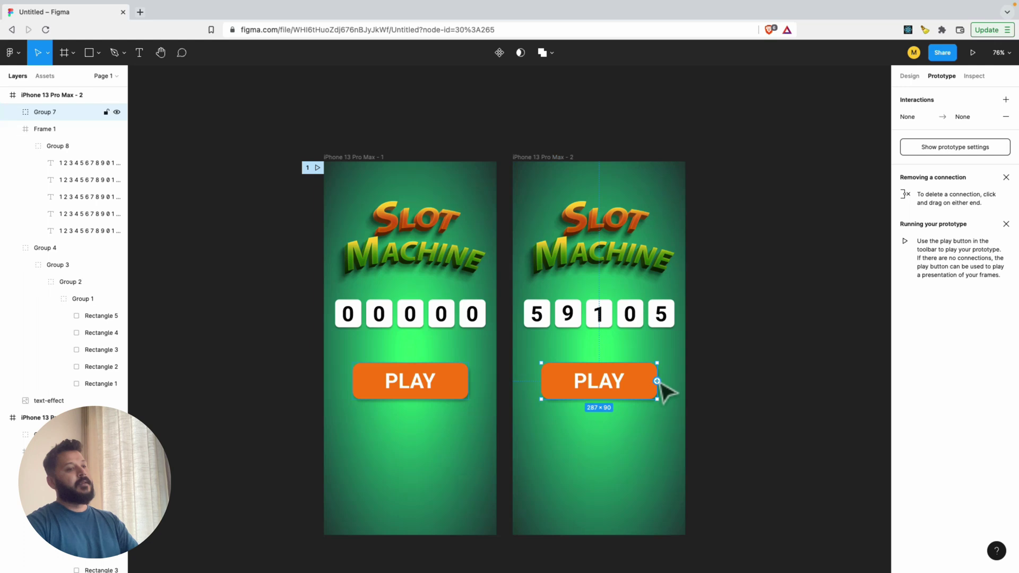
Link the second screen's PLAY button back to frame 1 with a Smart animate, Ease in and out transition
drag(658, 381, 483, 406)
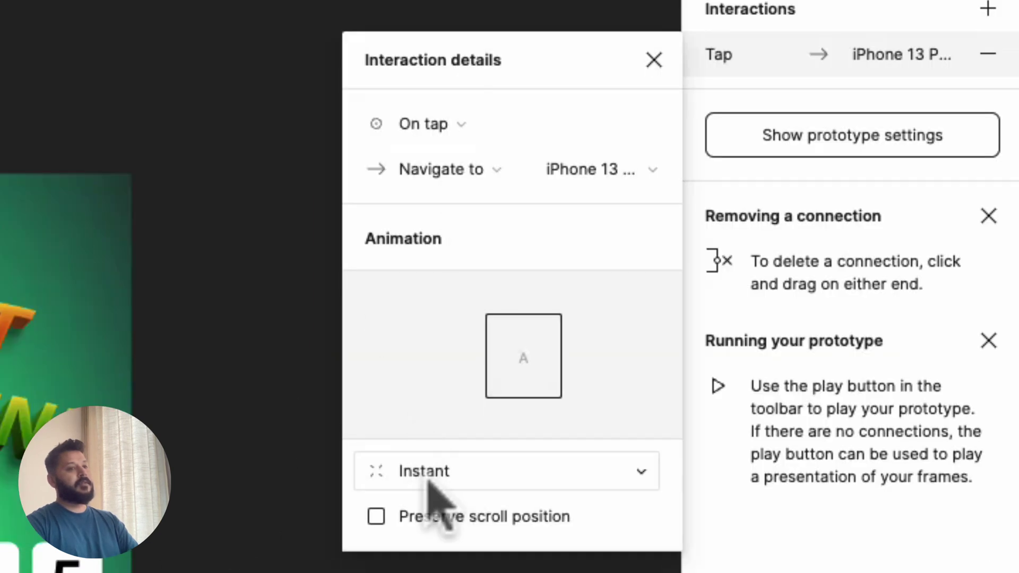
click(428, 481)
click(439, 537)
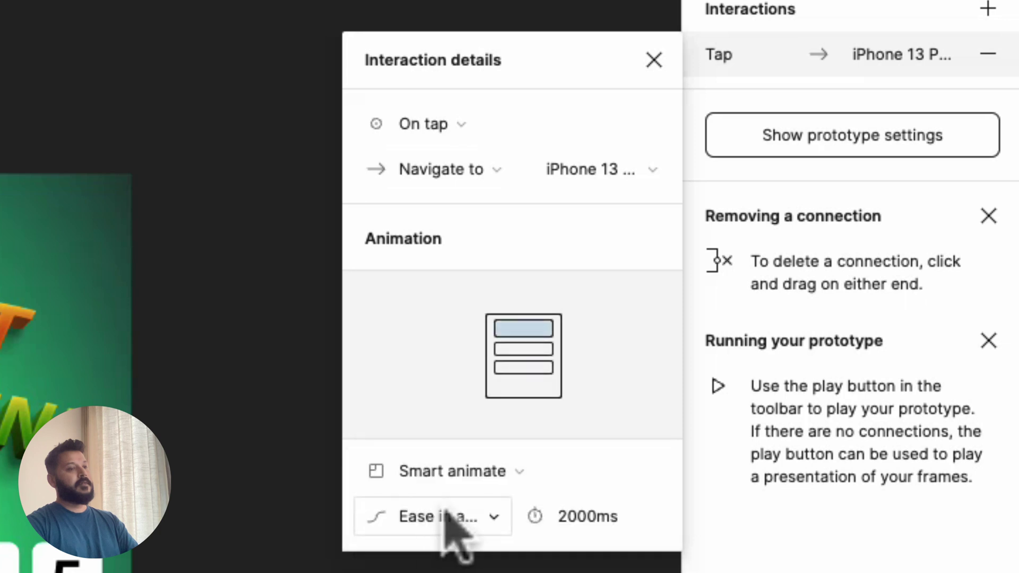
click(445, 512)
click(450, 515)
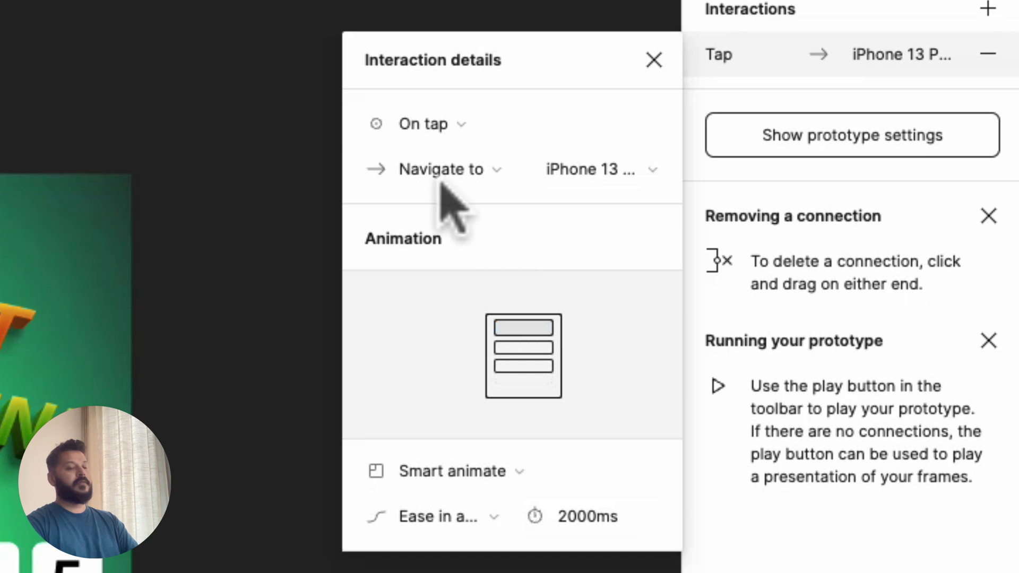
click(655, 58)
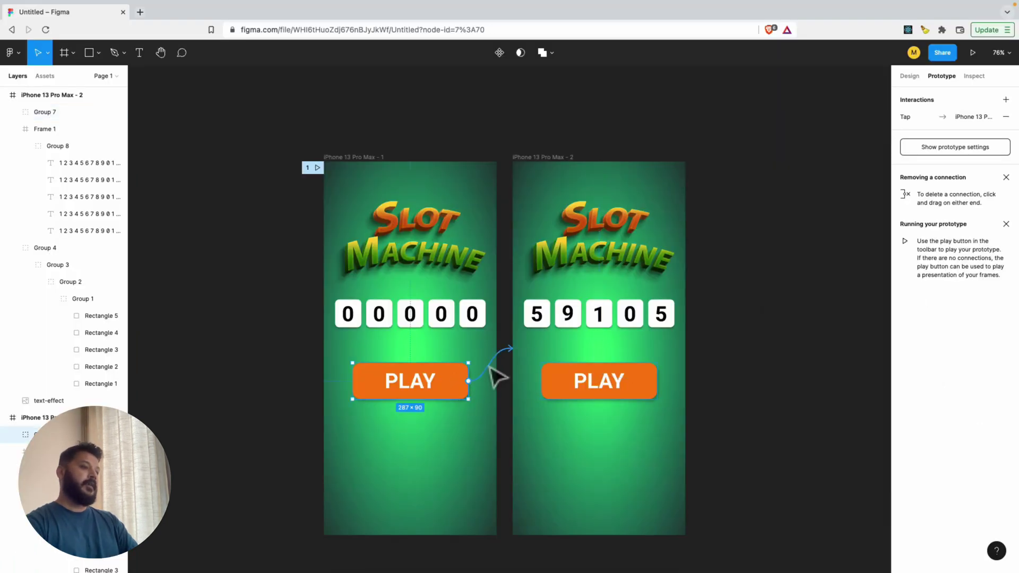
click(490, 367)
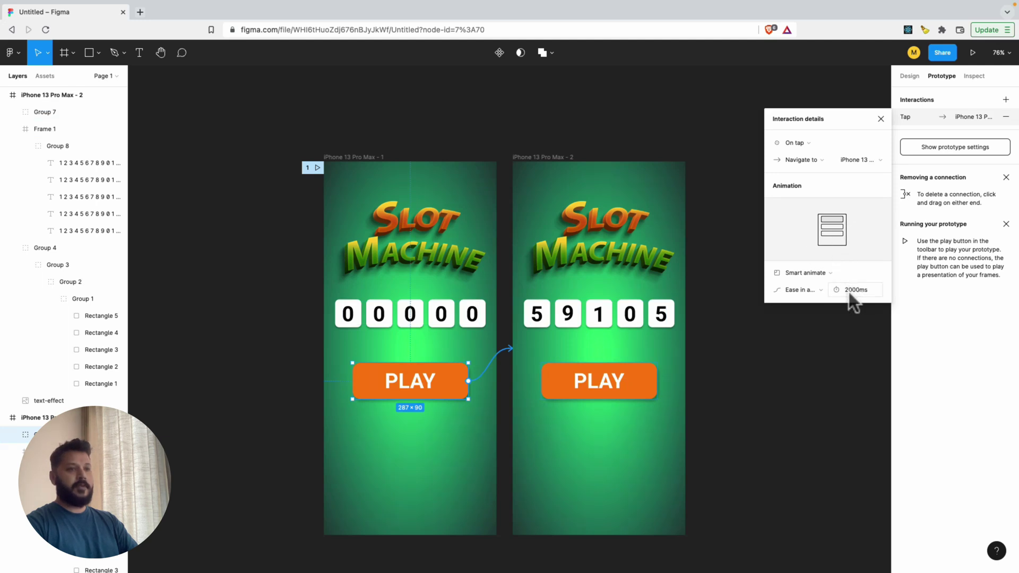
click(881, 118)
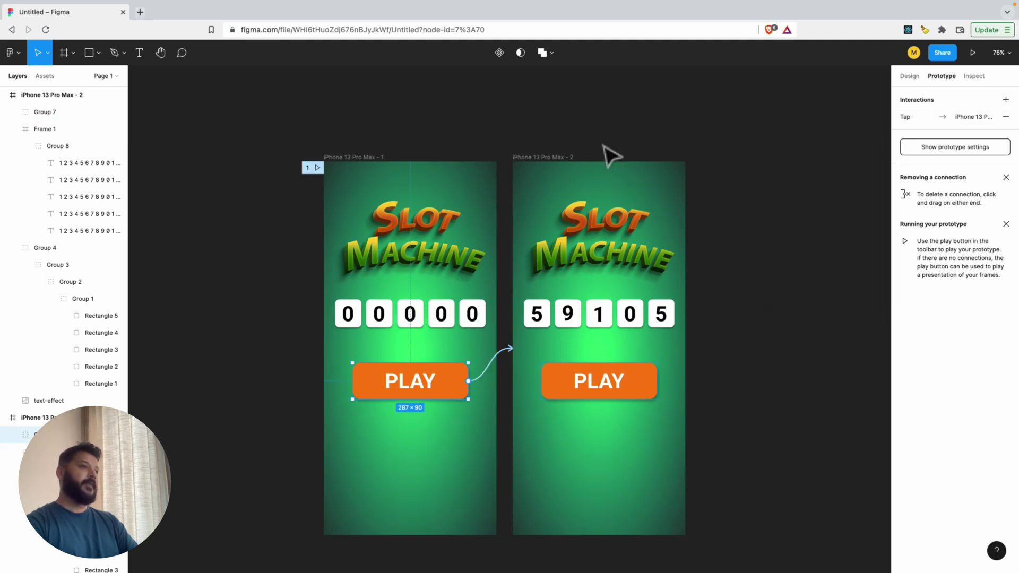
click(317, 167)
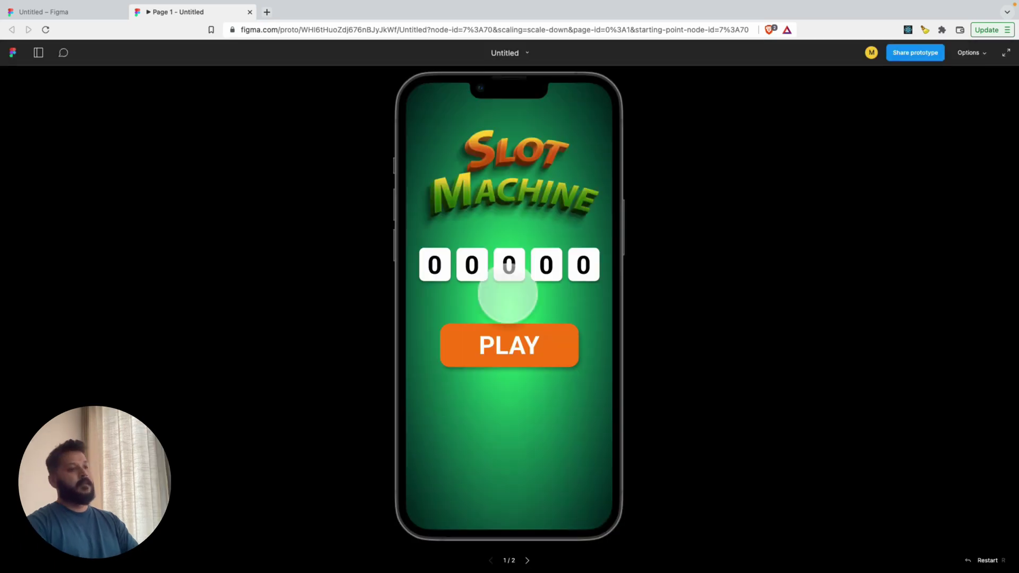
click(516, 342)
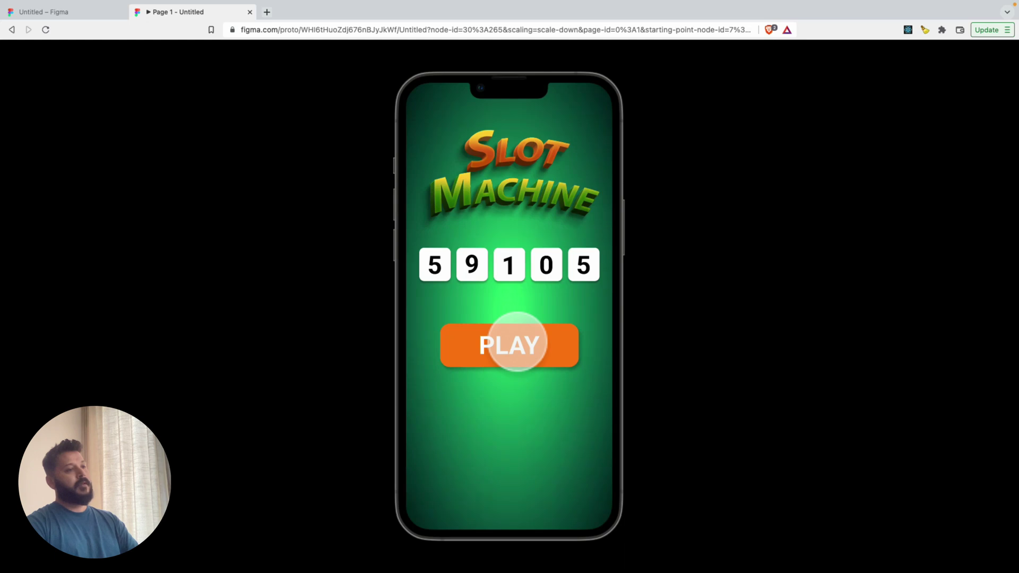
click(517, 342)
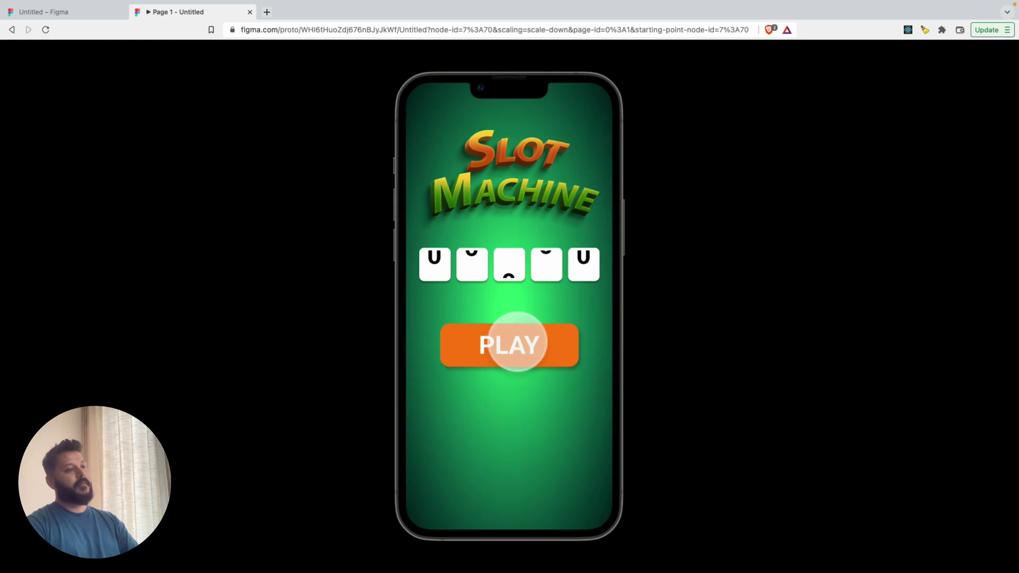
click(516, 343)
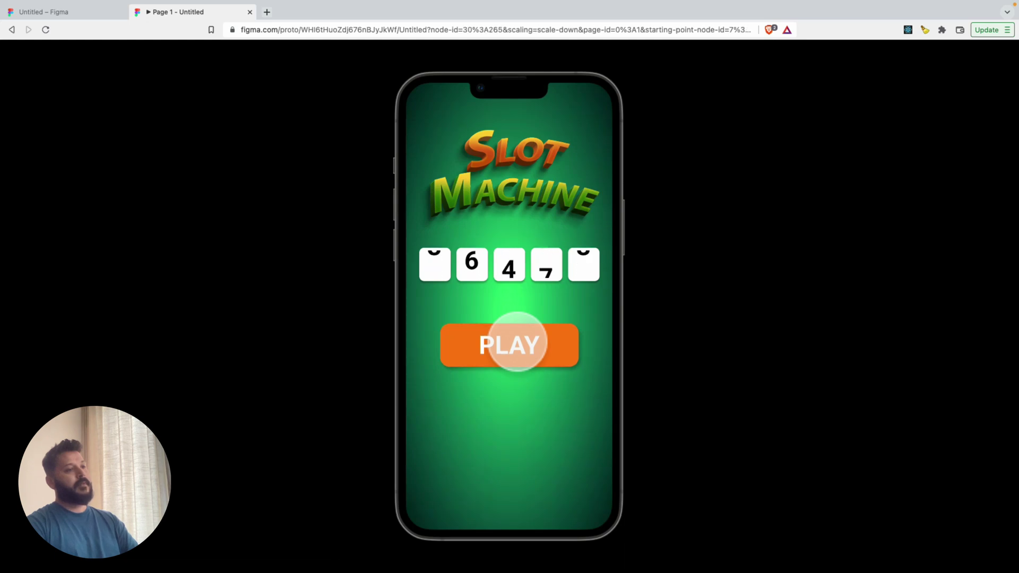
click(250, 12)
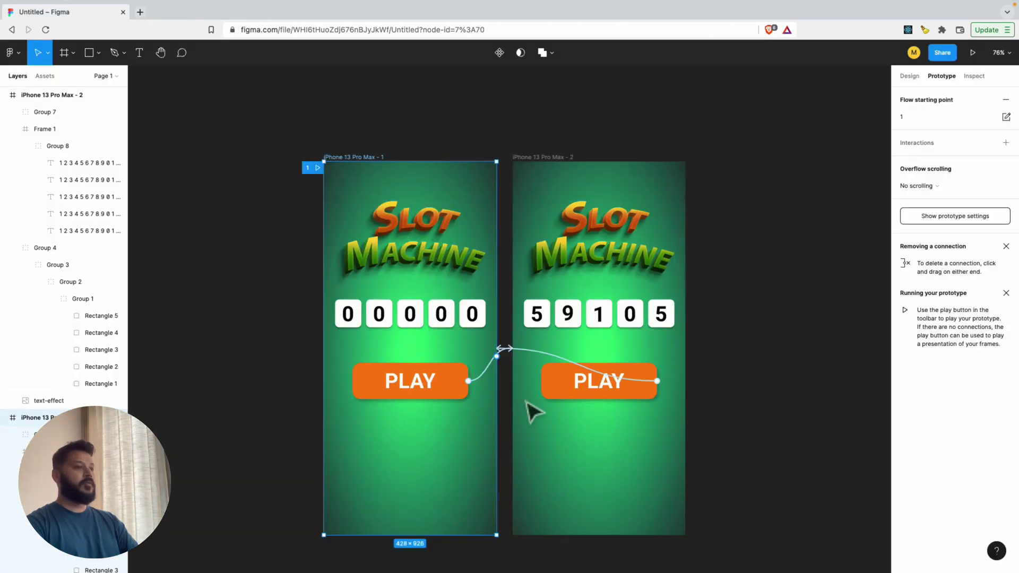
Set both PLAY transitions to 1200ms, save the file, and launch the prototype from the 00000 screen
click(493, 382)
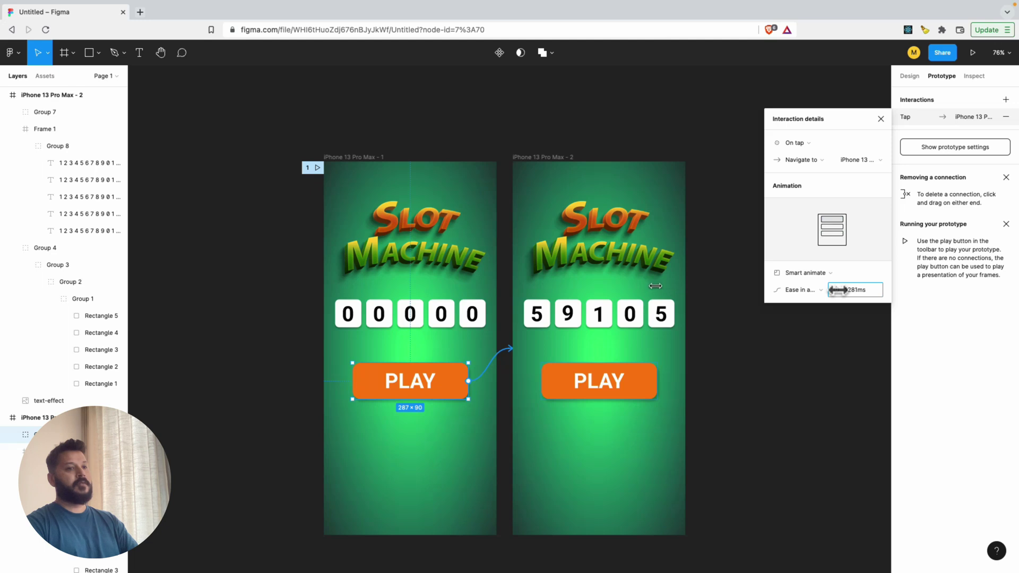
key(Return)
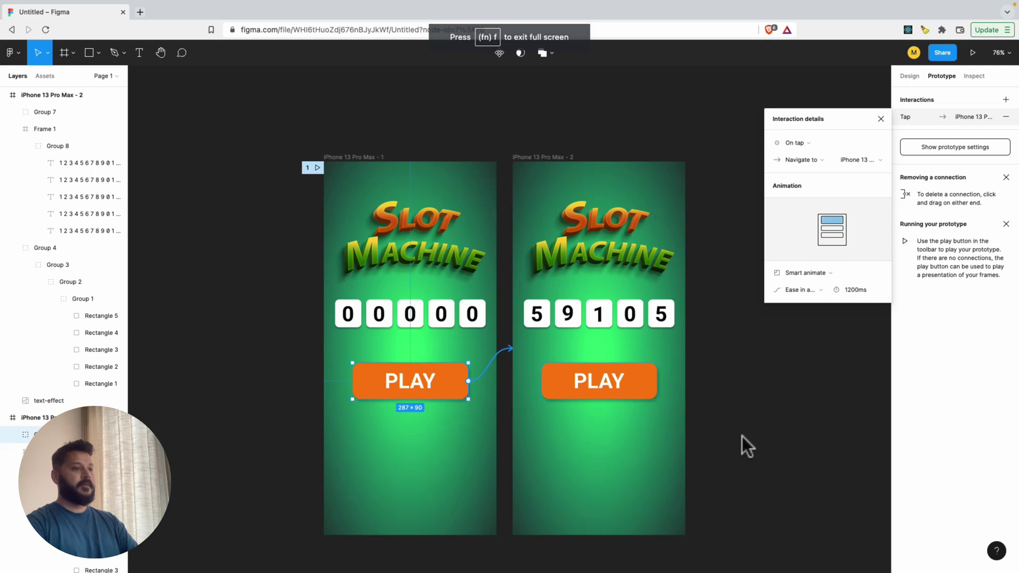
click(619, 395)
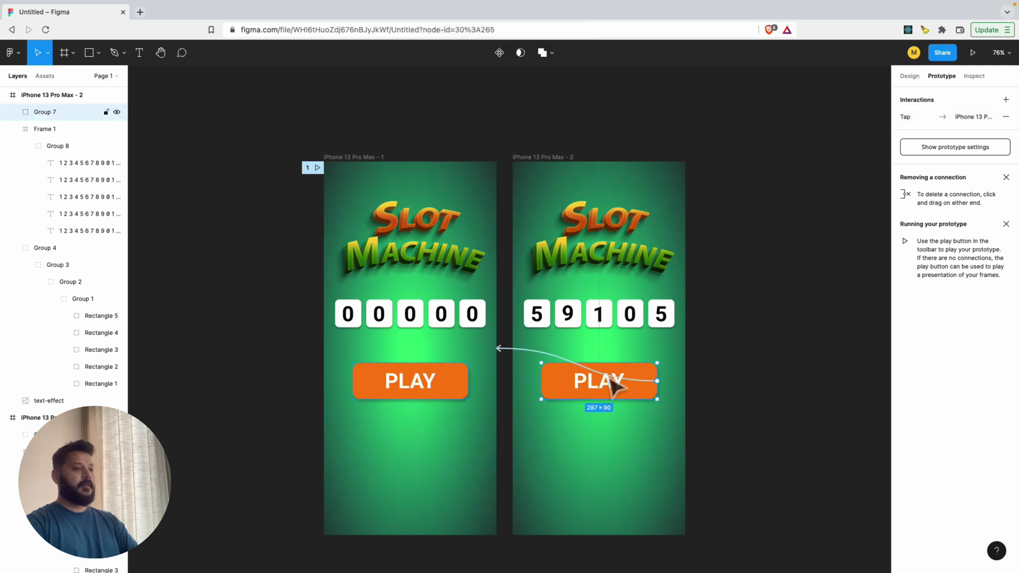
click(580, 366)
click(850, 289)
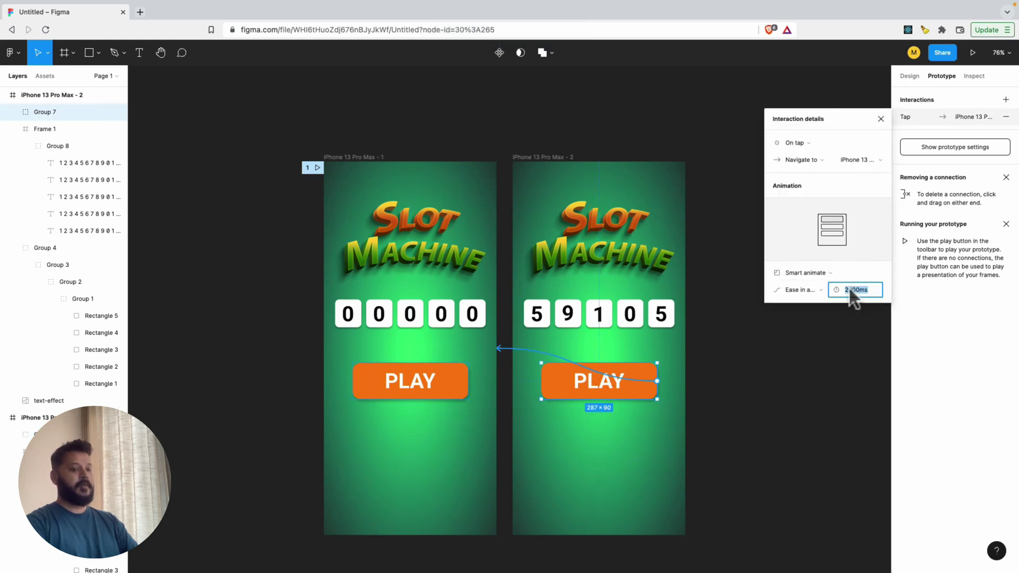
text(1200)
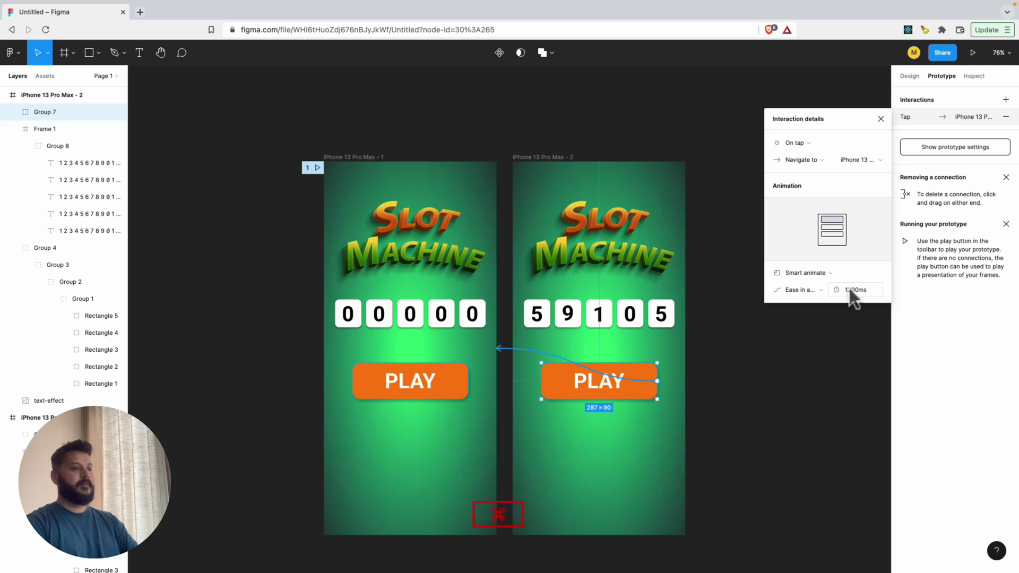
key(super+s)
click(317, 167)
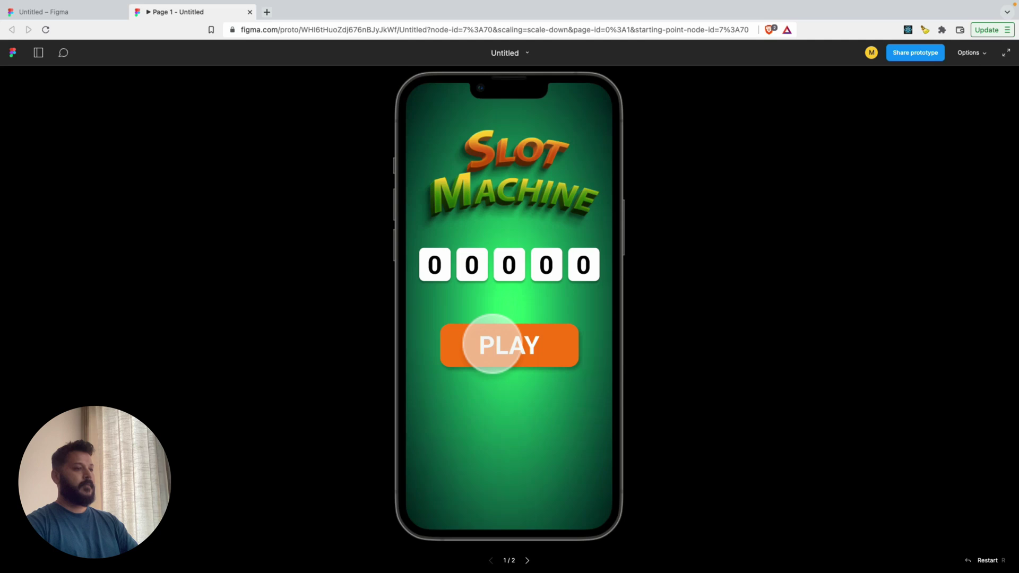
Spin the reels back and forth between 59105 and 00000 several times, then close the preview
click(494, 344)
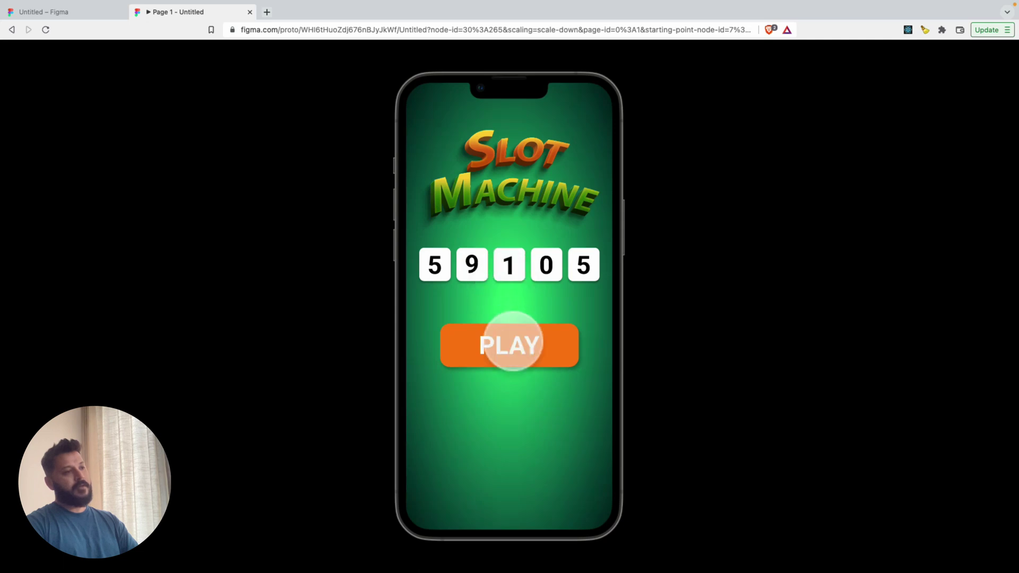
click(512, 341)
click(512, 342)
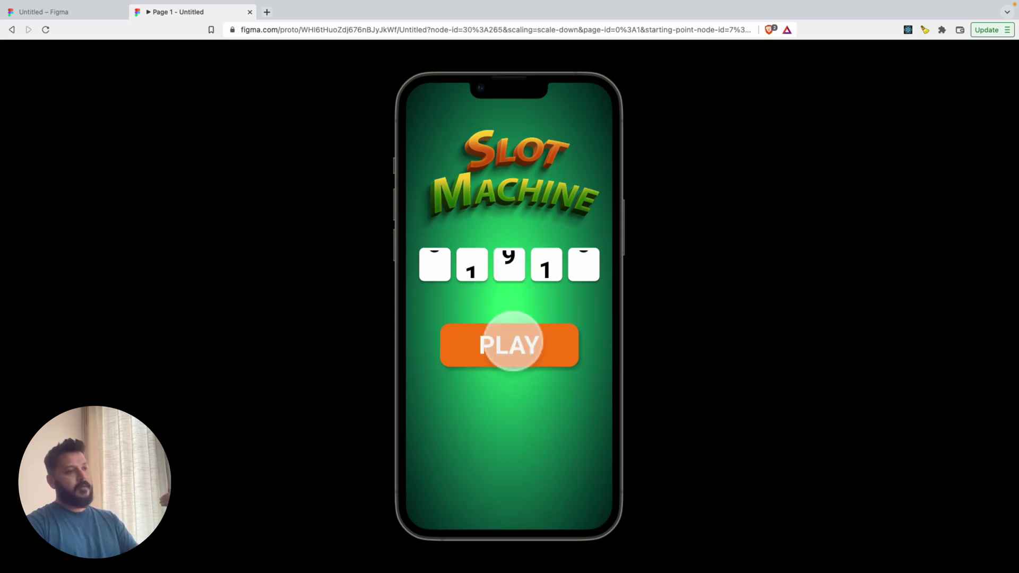
click(512, 341)
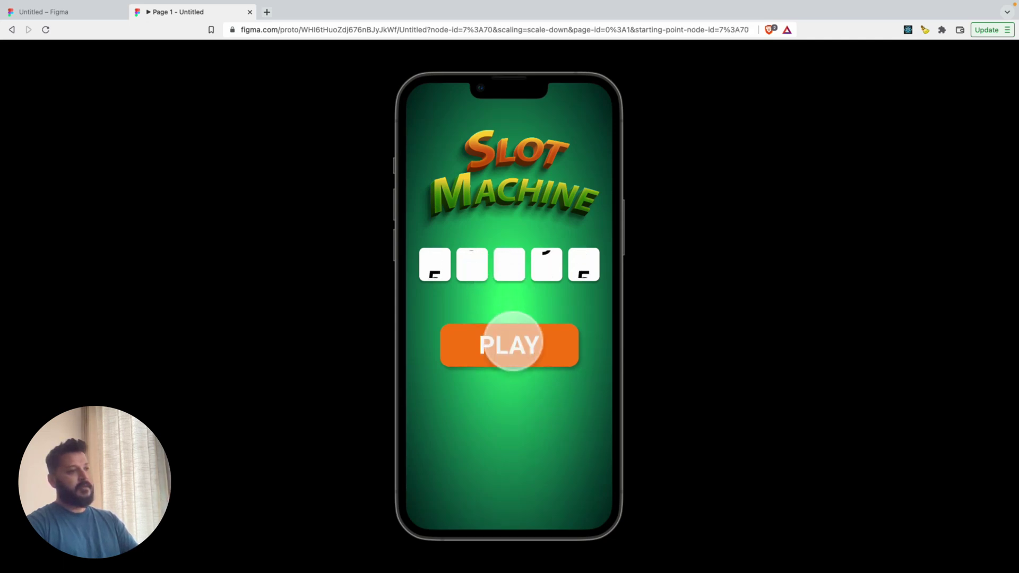
click(512, 342)
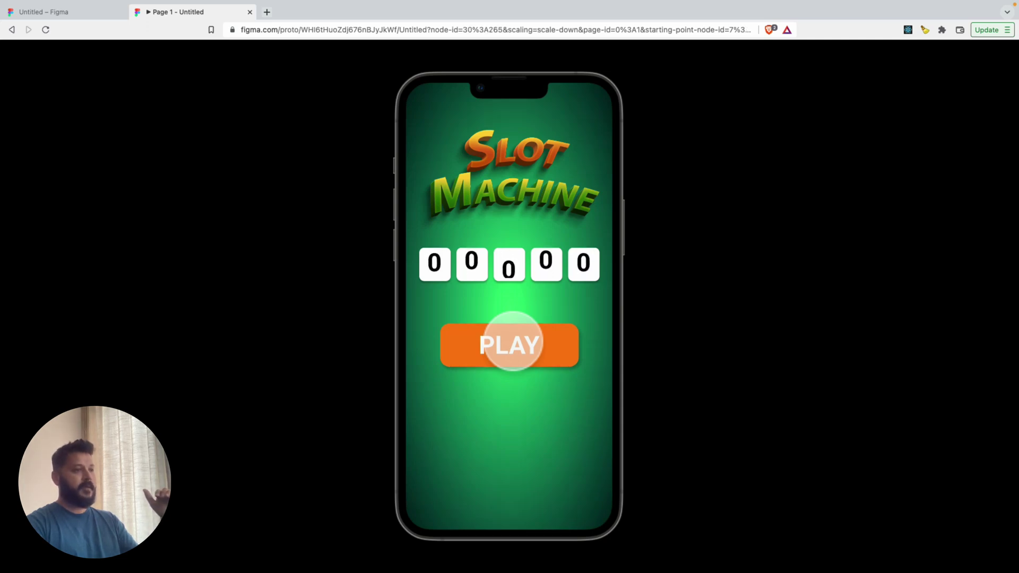
click(513, 341)
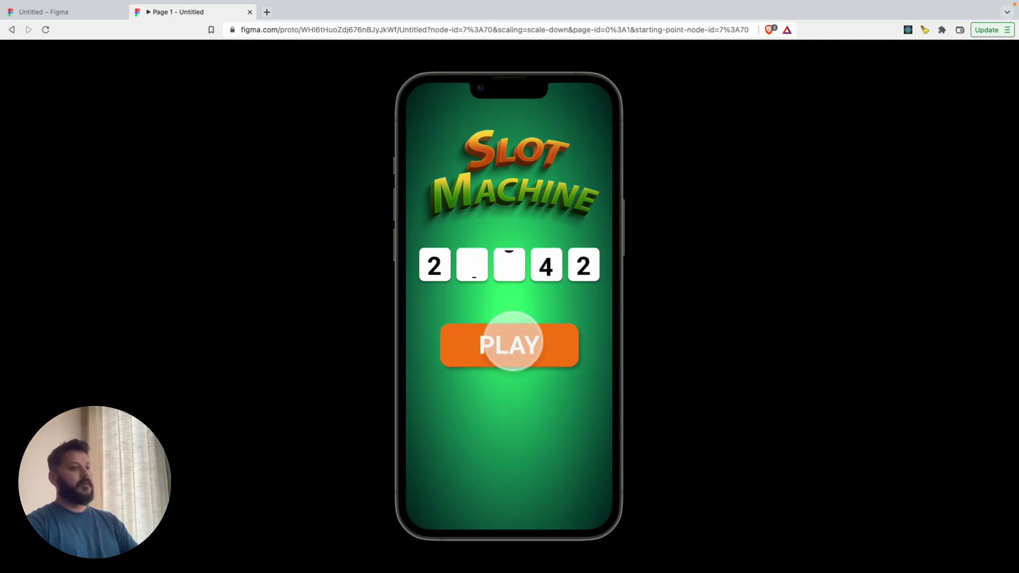
click(513, 341)
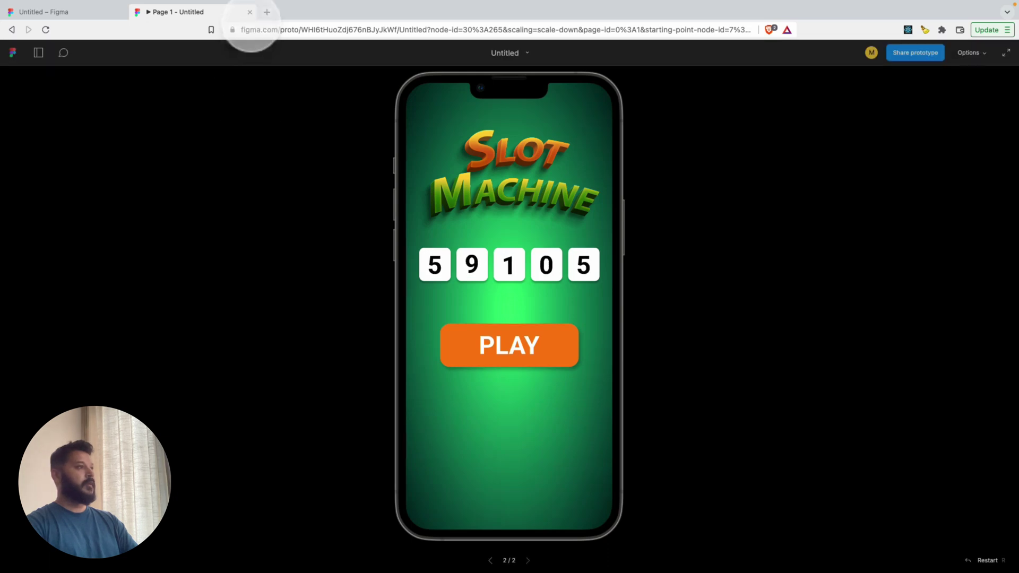
click(250, 11)
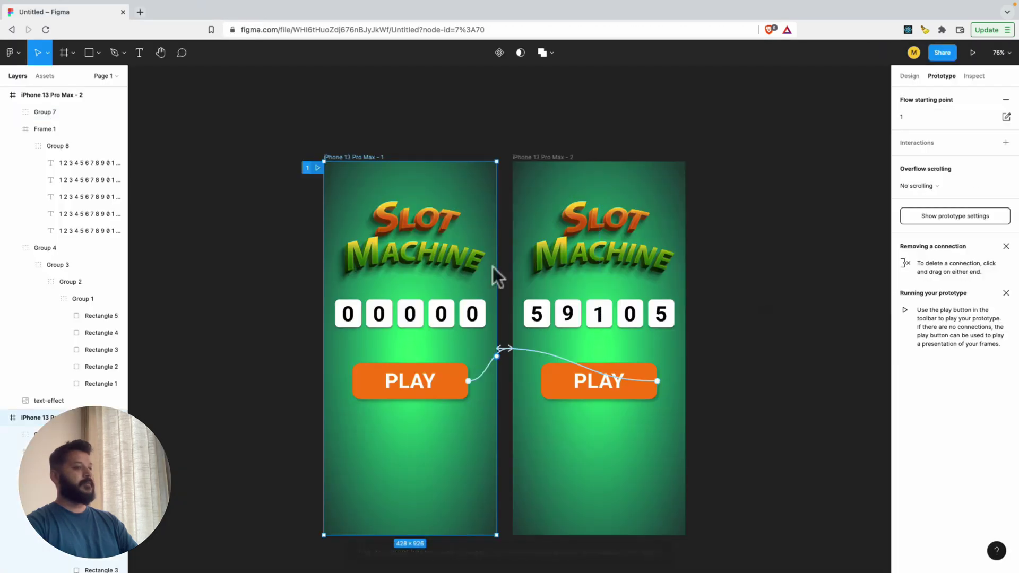
Change the Play connection's easing from Ease in and out to Ease in
click(486, 385)
click(797, 292)
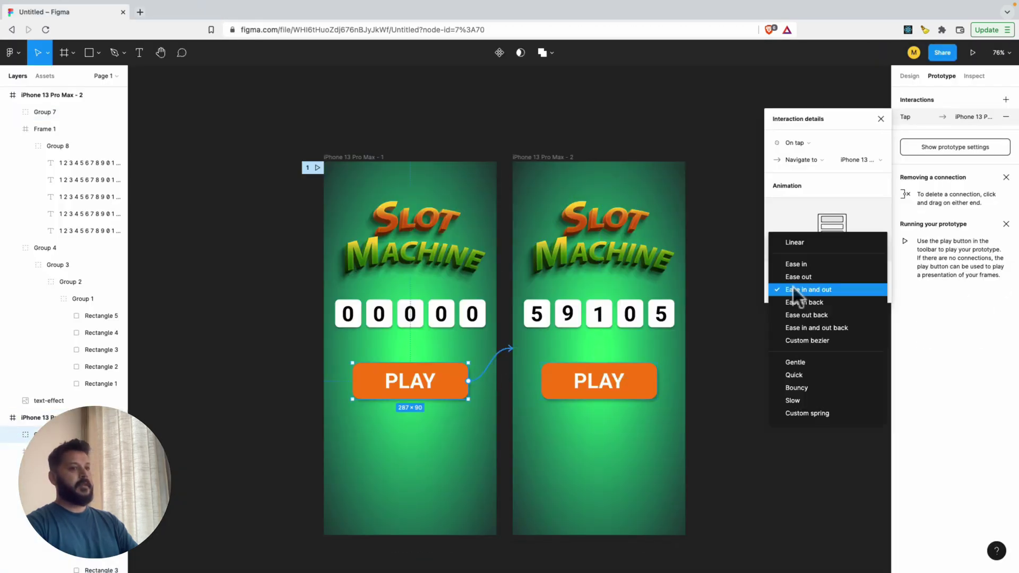
click(807, 264)
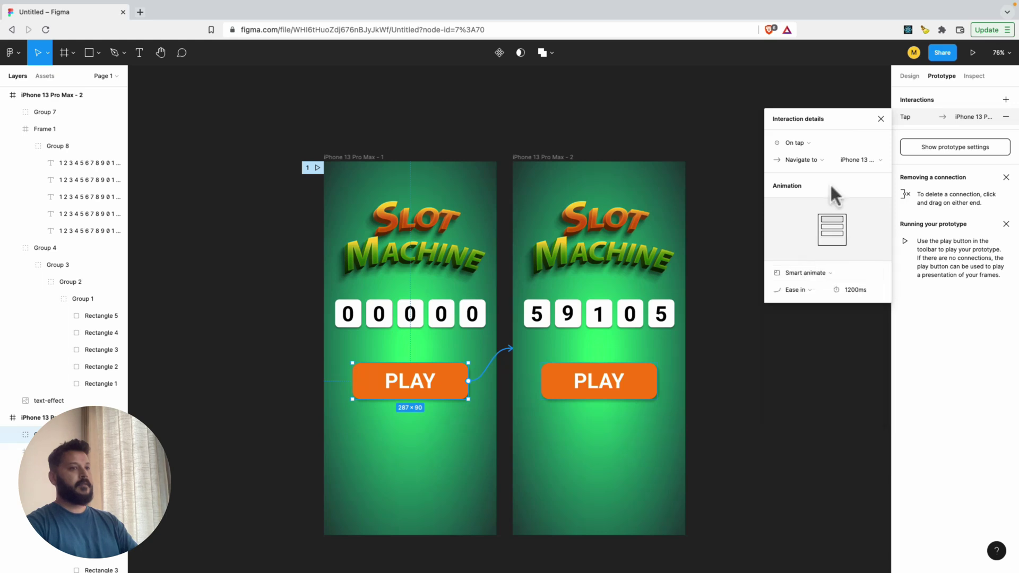
click(881, 118)
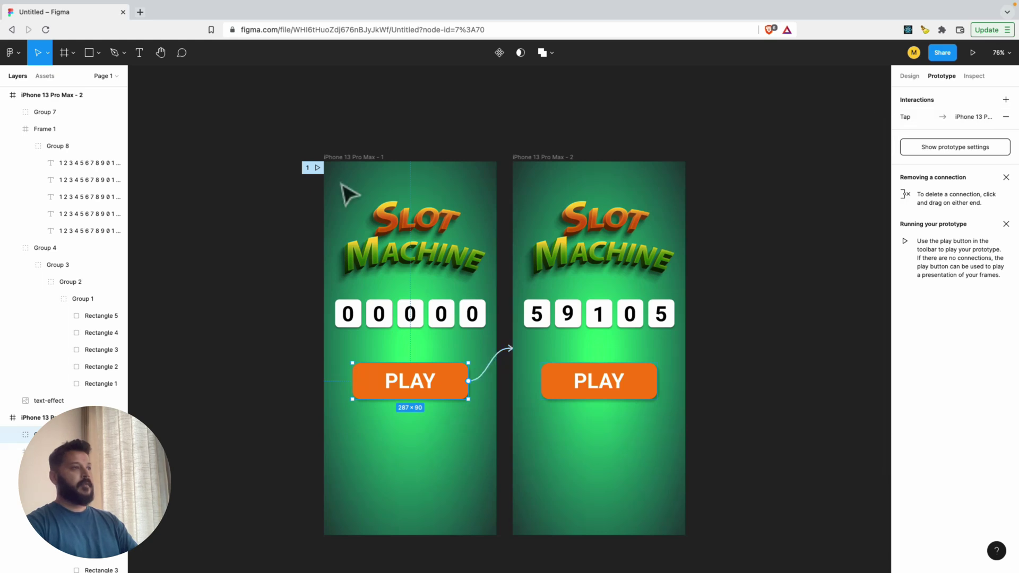
Run the prototype again, spinning the reels between 59105 and 00000, then return to the editor
click(318, 167)
click(499, 345)
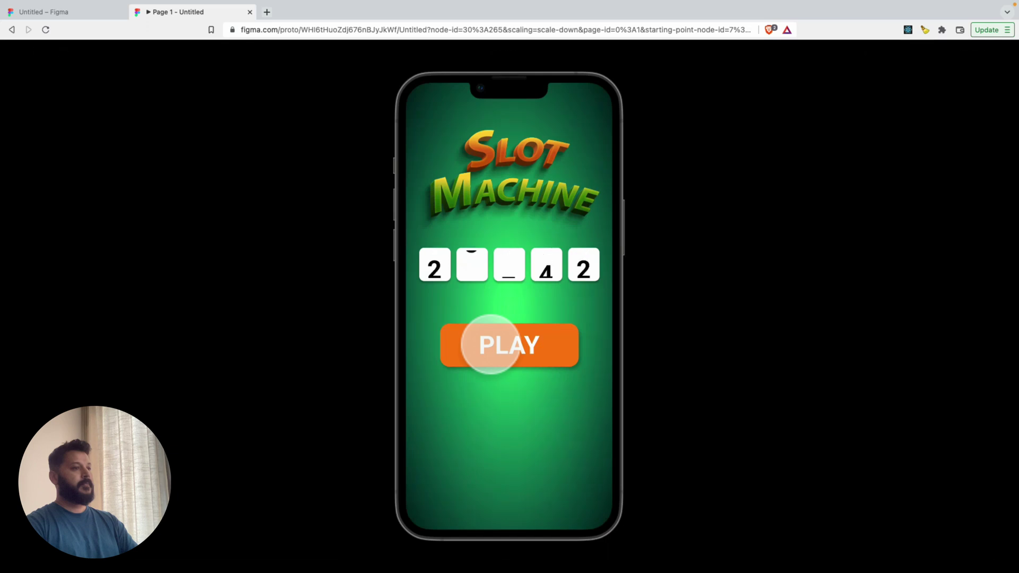
click(490, 344)
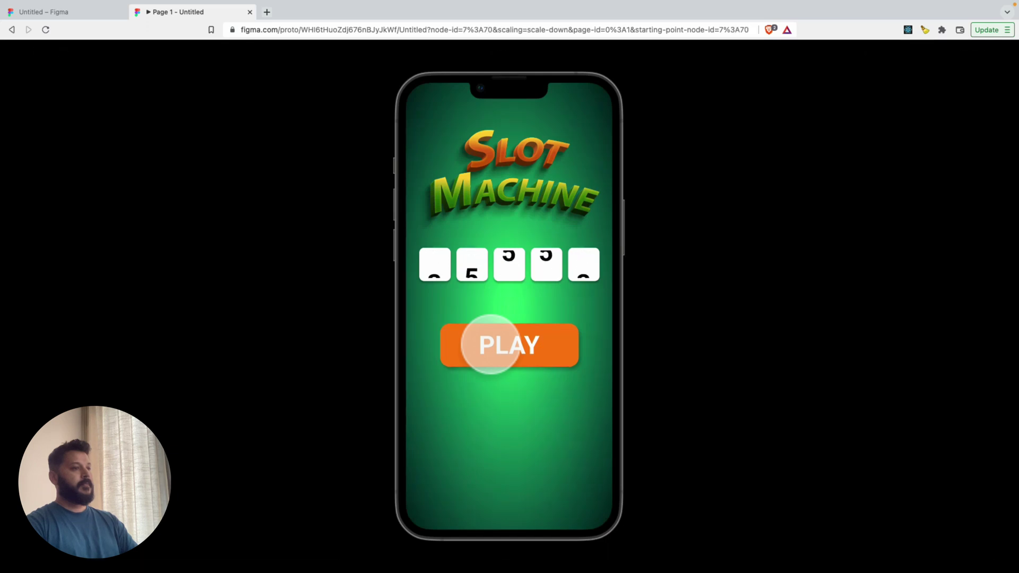
click(491, 344)
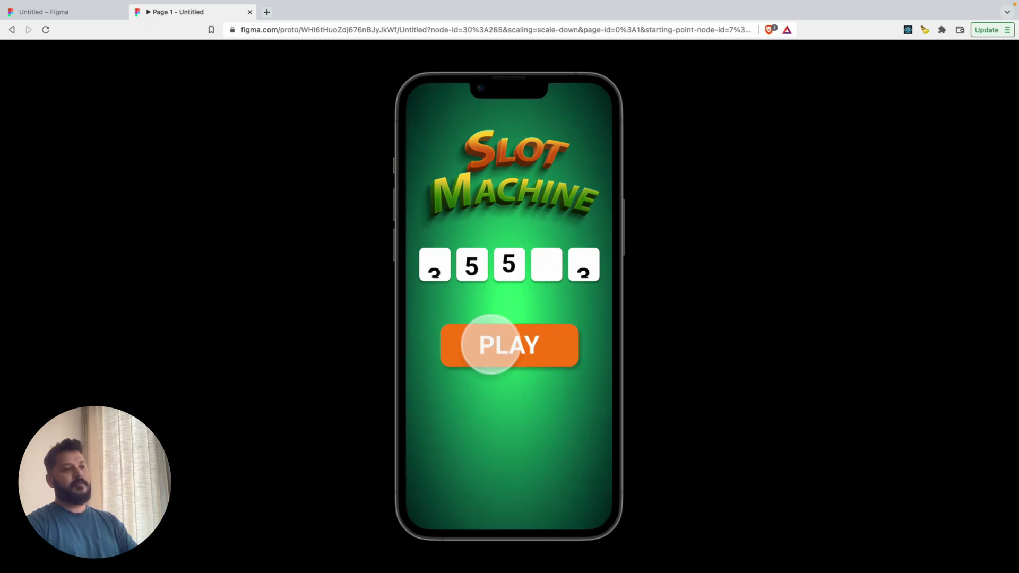
click(491, 344)
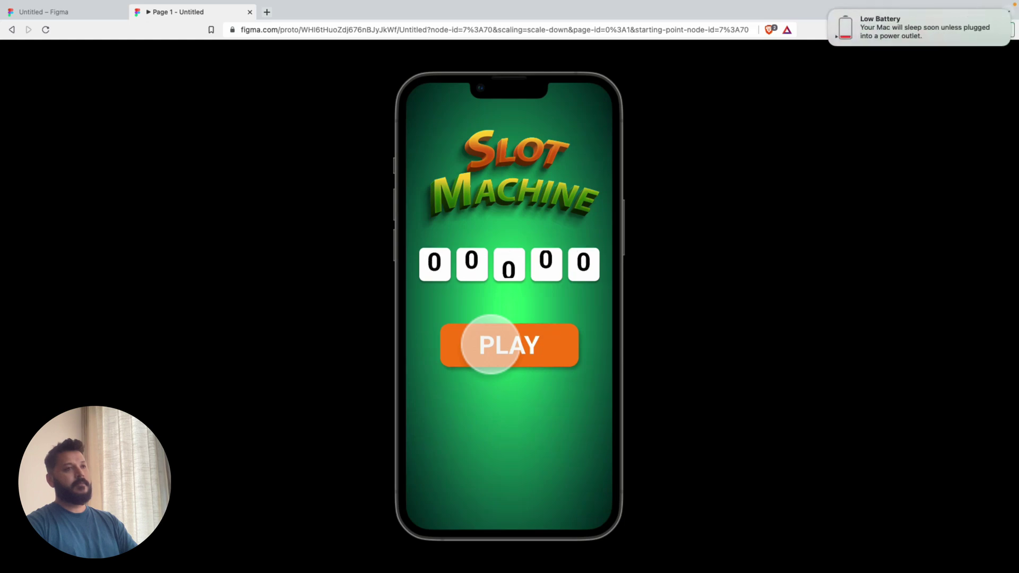
click(505, 340)
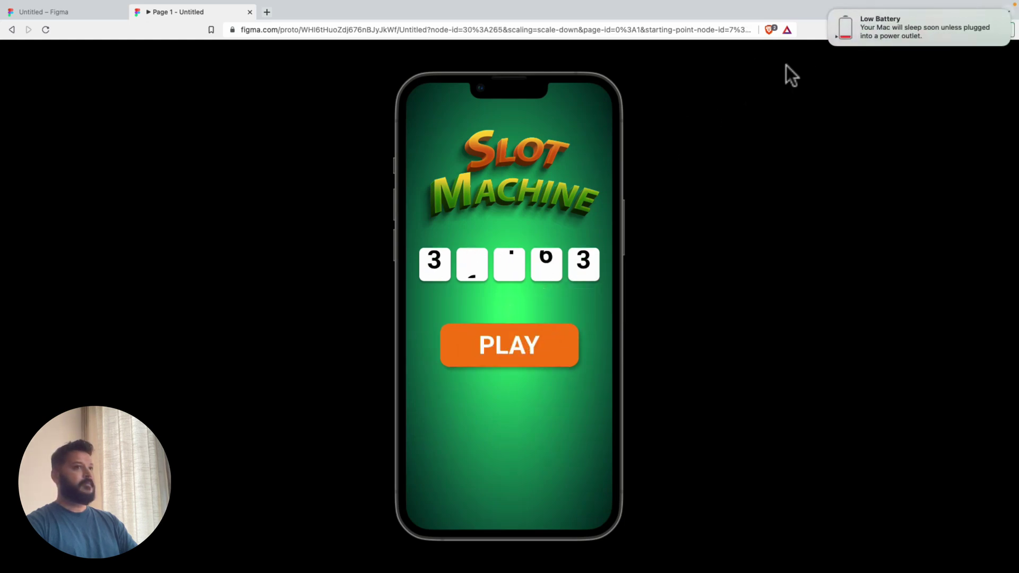
click(830, 10)
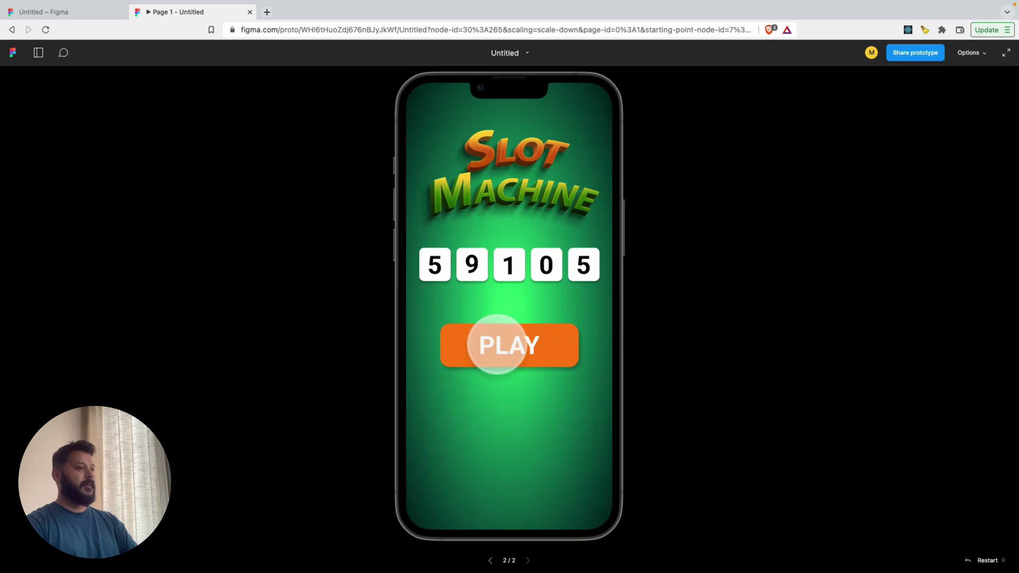
click(499, 344)
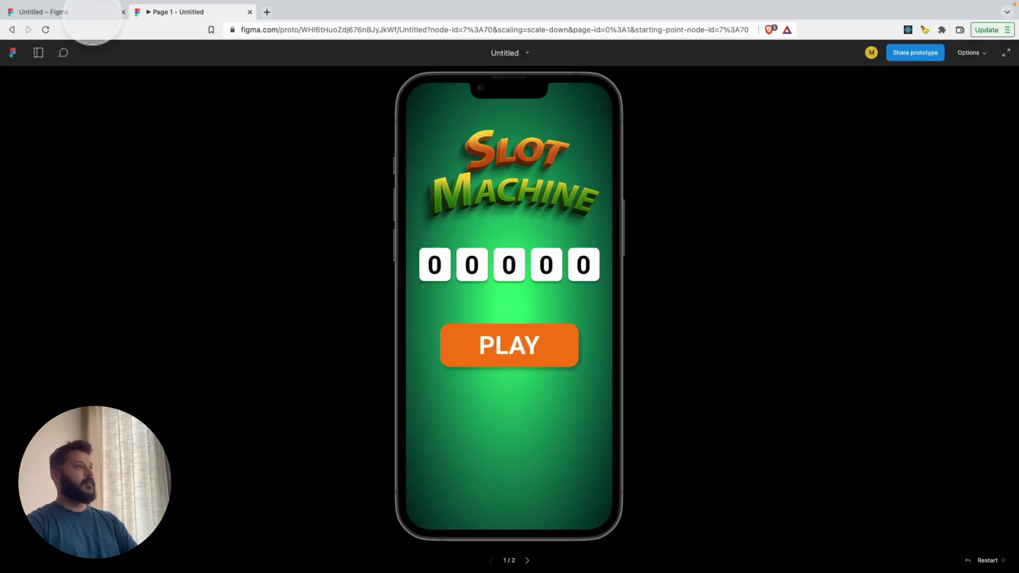
click(92, 13)
key(Escape)
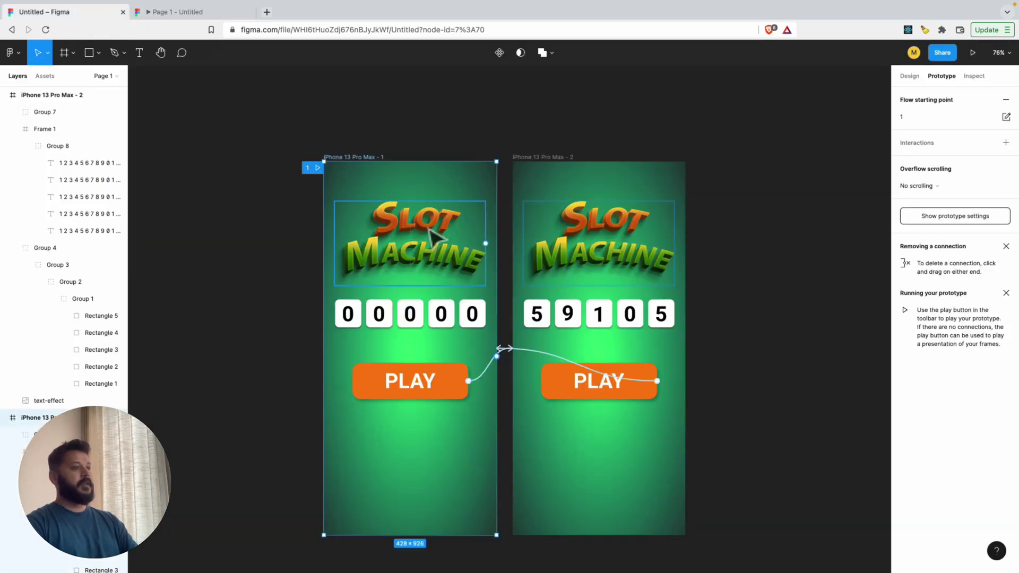
click(758, 222)
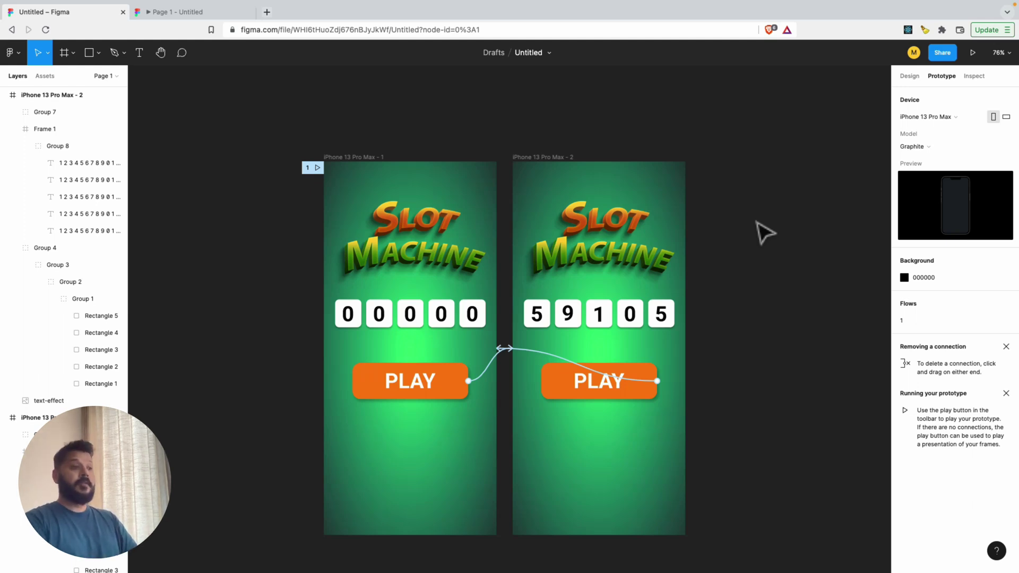
click(541, 157)
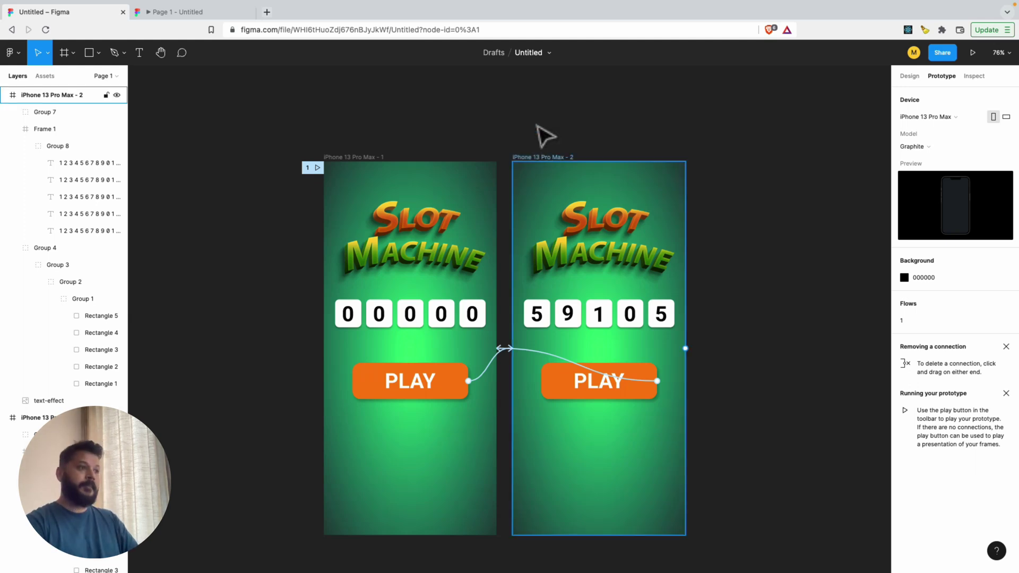
click(475, 118)
scroll(475, 117, up, 3)
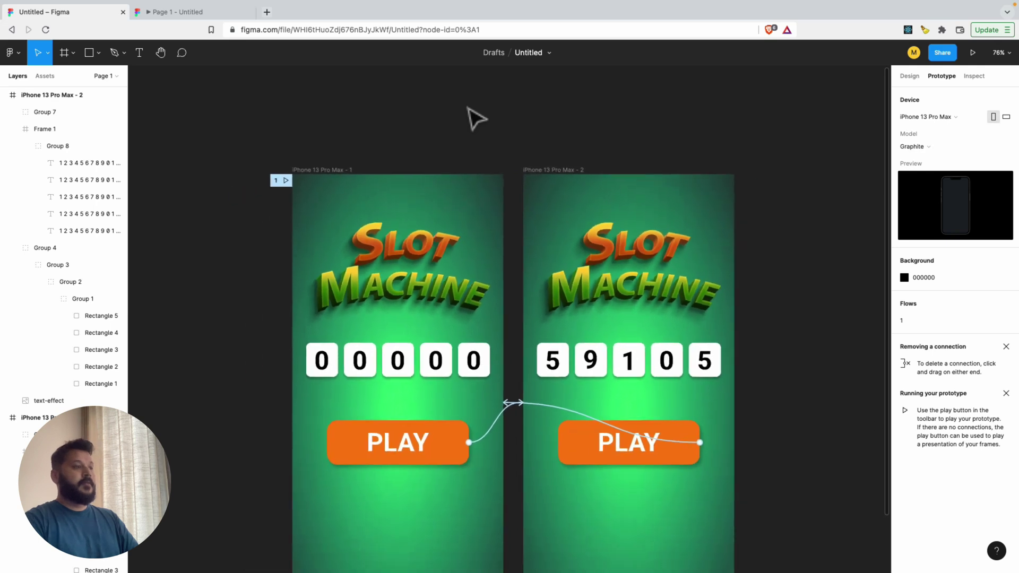